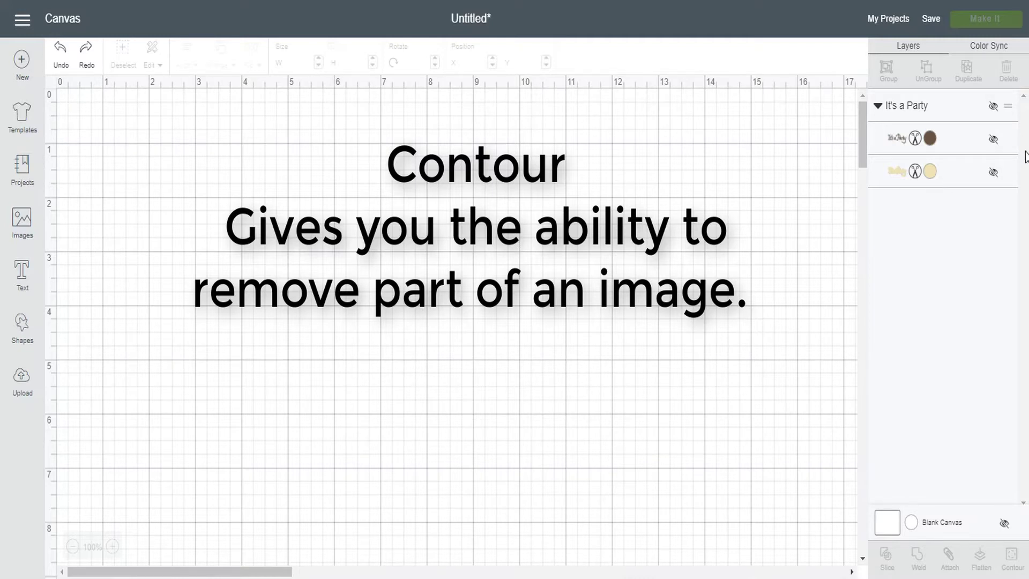
Step: Unhide the It's a Party group in the Layers panel
left_click(993, 107)
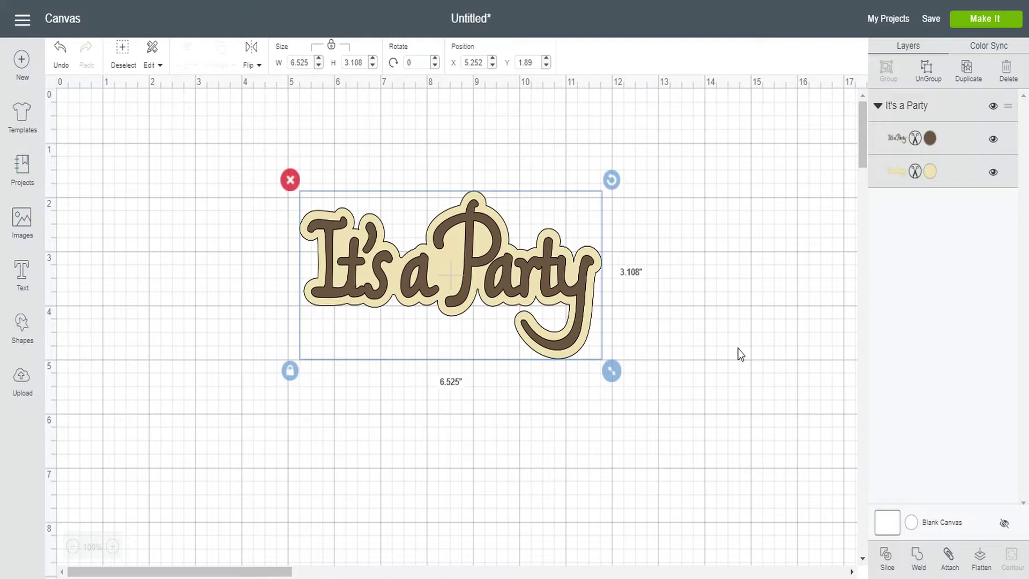
Step: Ungroup It's a Party, moving the brown lettering to the top and the cream backing to the bottom
right_click(507, 259)
left_click(531, 226)
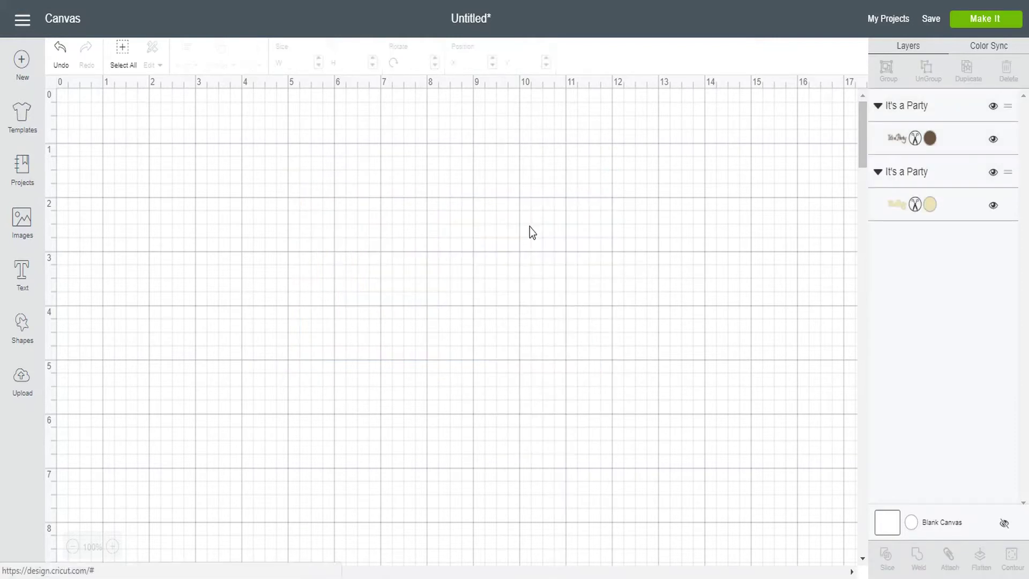
left_click_drag(547, 269, 545, 341)
left_click_drag(507, 239, 448, 499)
left_click_drag(467, 350, 454, 222)
right_click(461, 194)
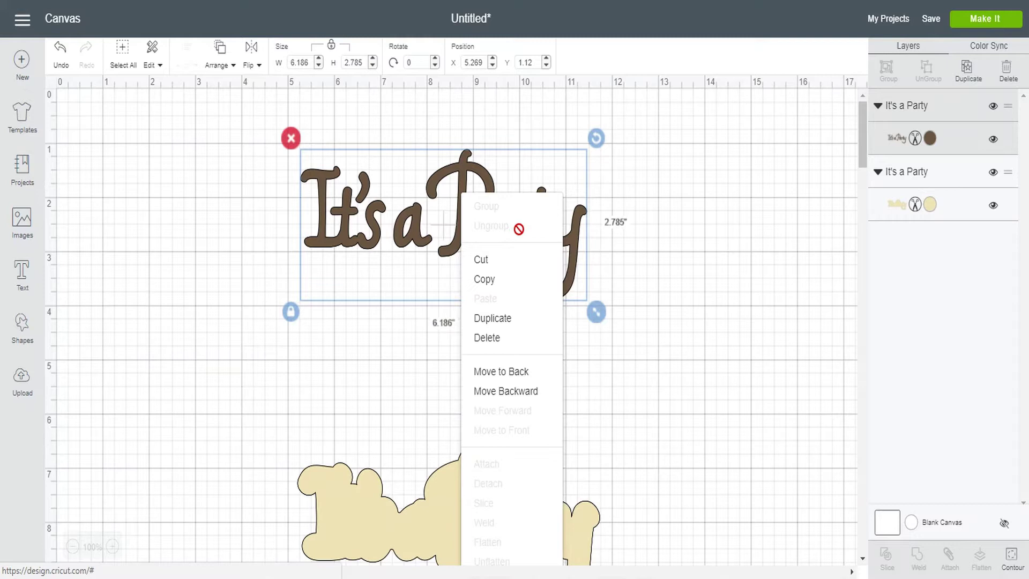
left_click(656, 251)
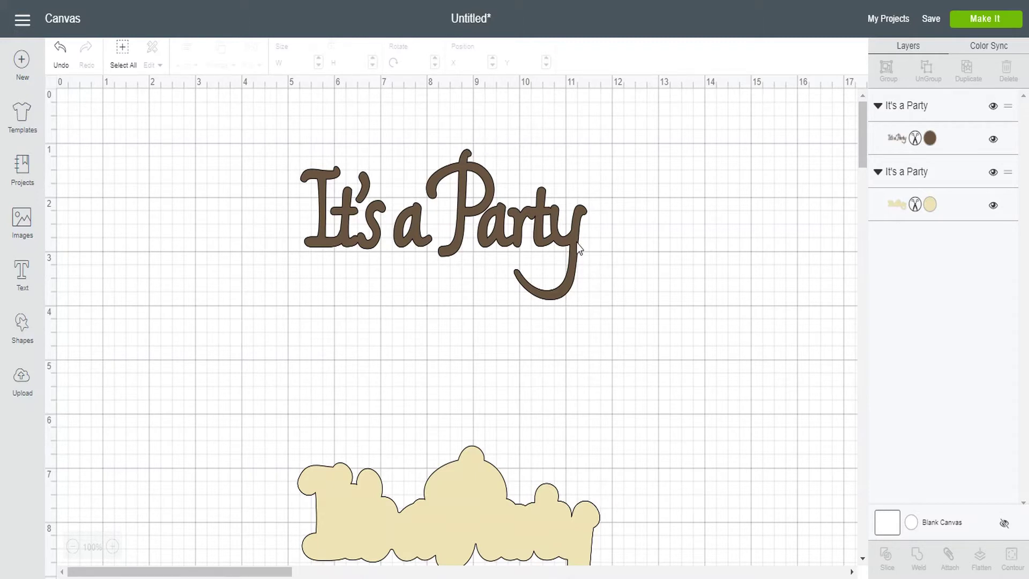
Step: Duplicate the brown It's a Party lettering and place the copy below the original
left_click_drag(579, 248, 596, 210)
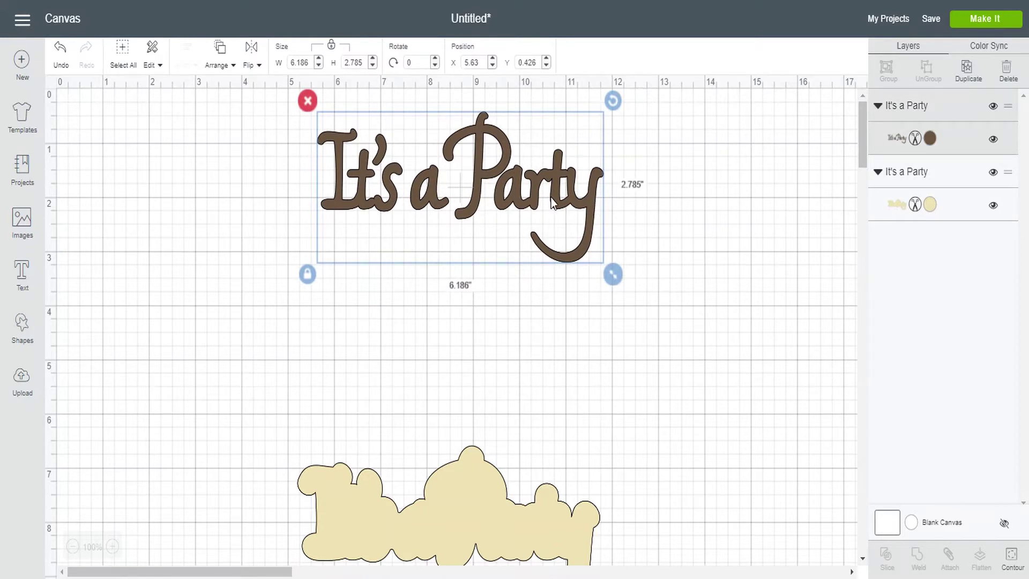
left_click(969, 70)
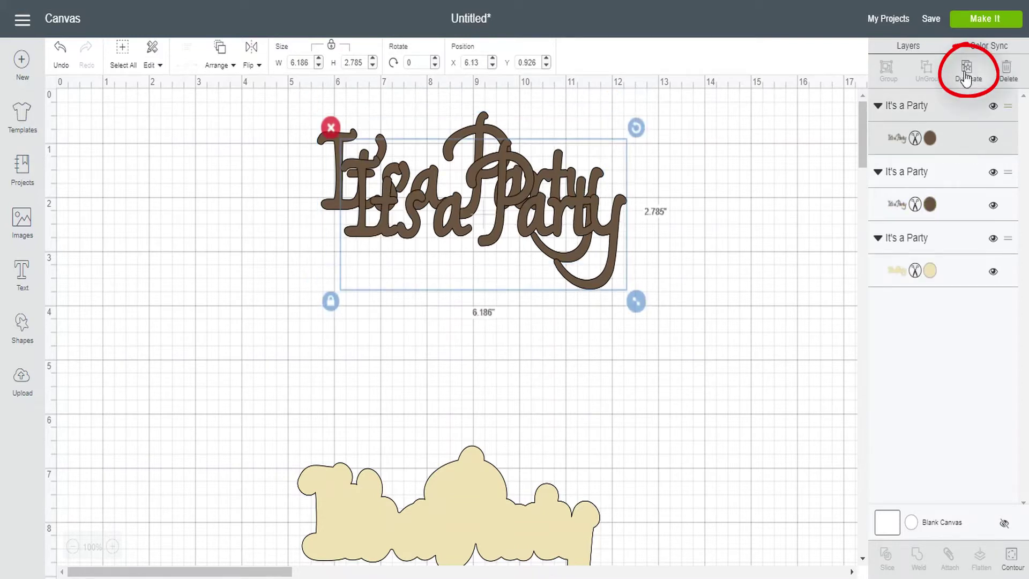
left_click_drag(517, 198, 488, 321)
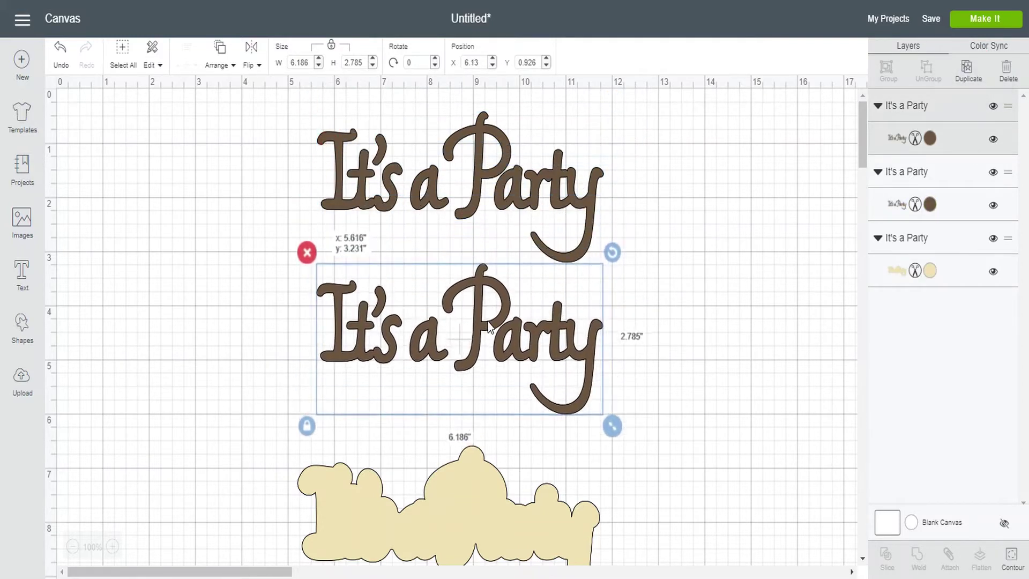
left_click(706, 246)
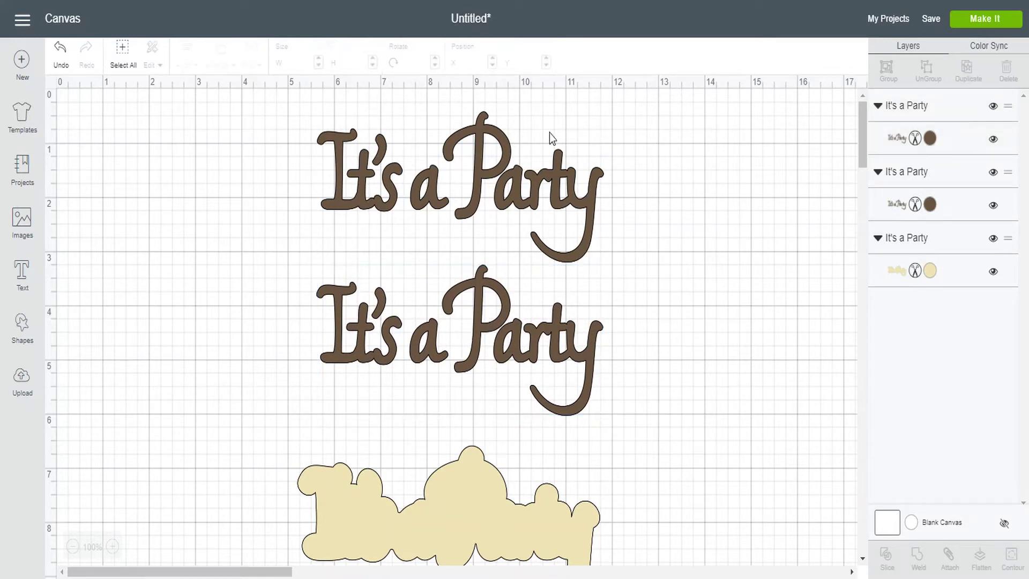
Step: Hide the P, the letters 'arty' and their counters so the top lettering reads only It's a
left_click(510, 157)
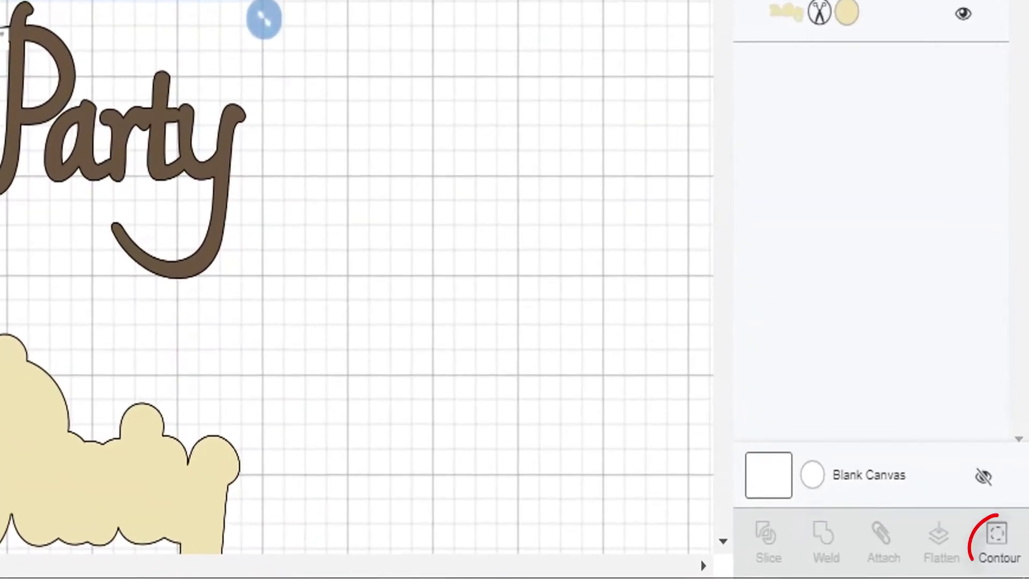
left_click(998, 546)
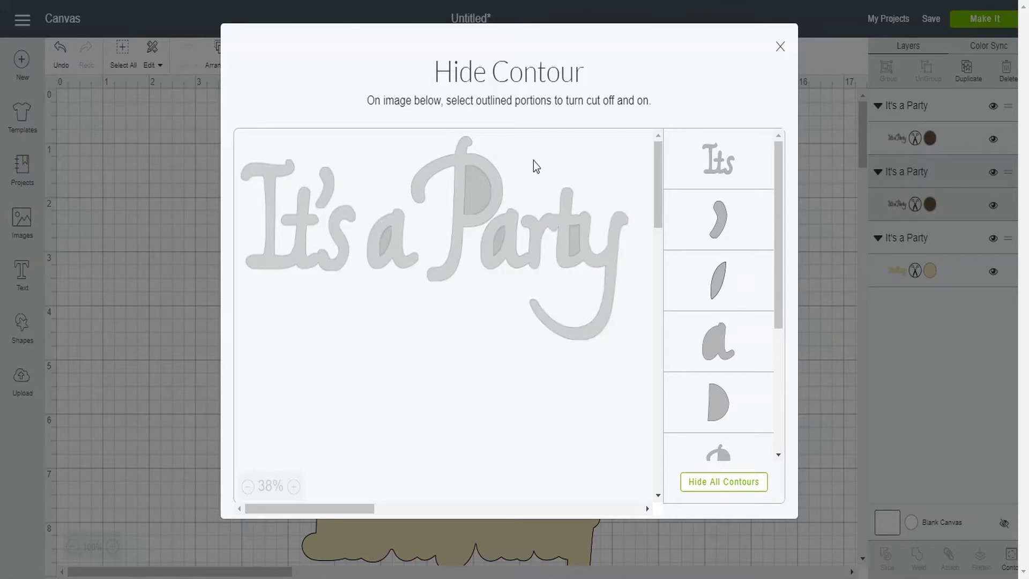
left_click(465, 143)
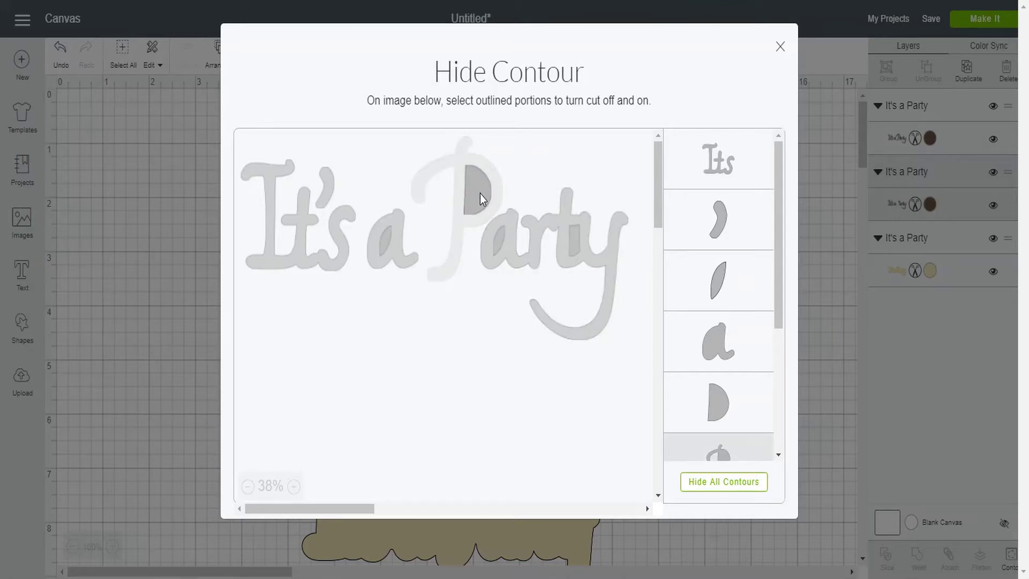
left_click(481, 198)
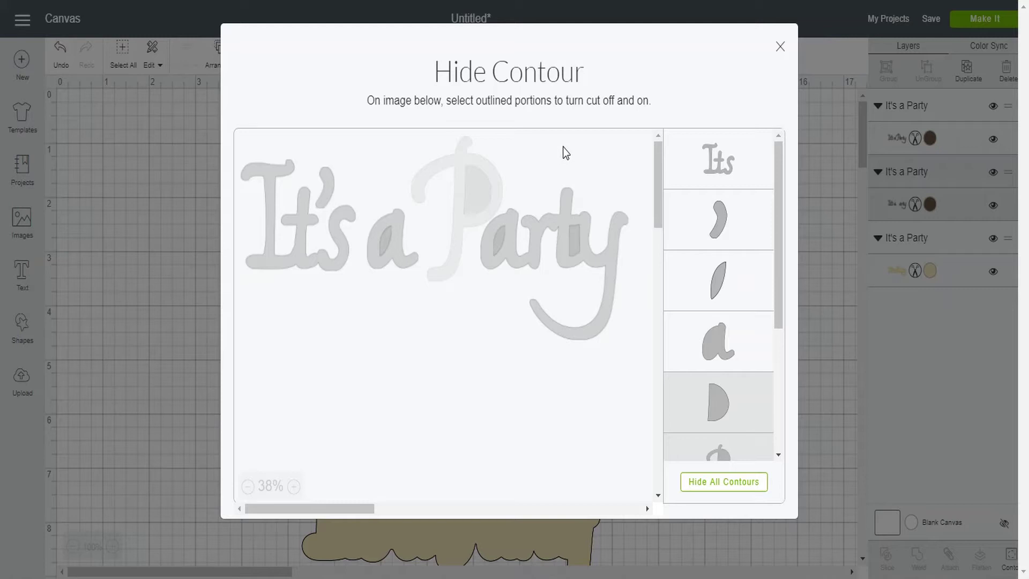
left_click(514, 242)
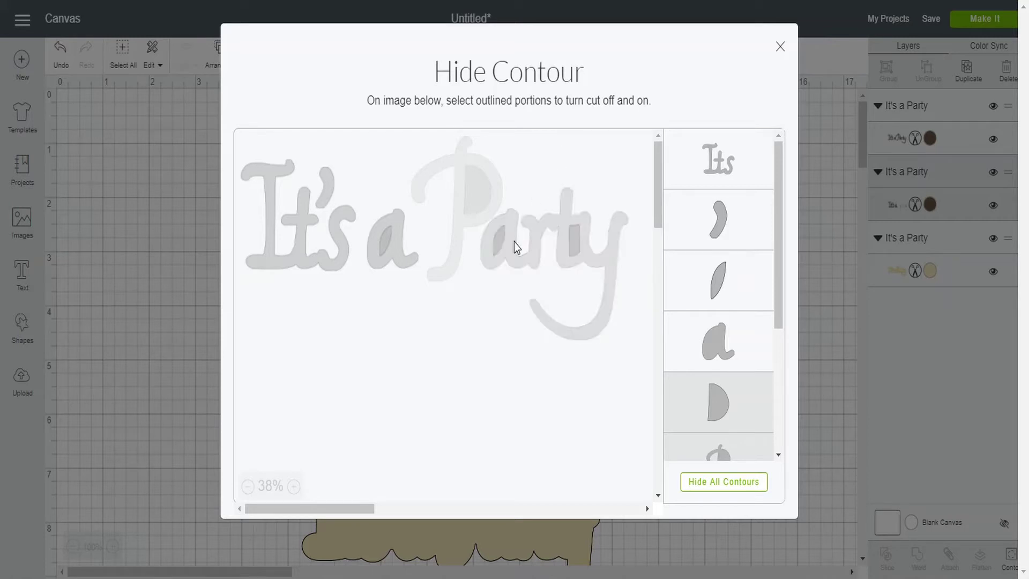
left_click(498, 241)
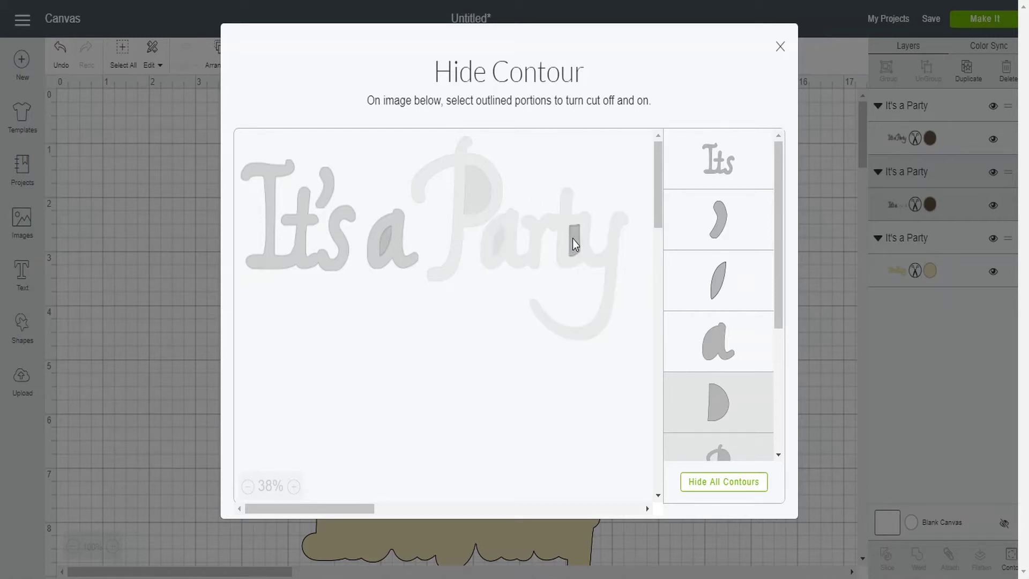
left_click(573, 239)
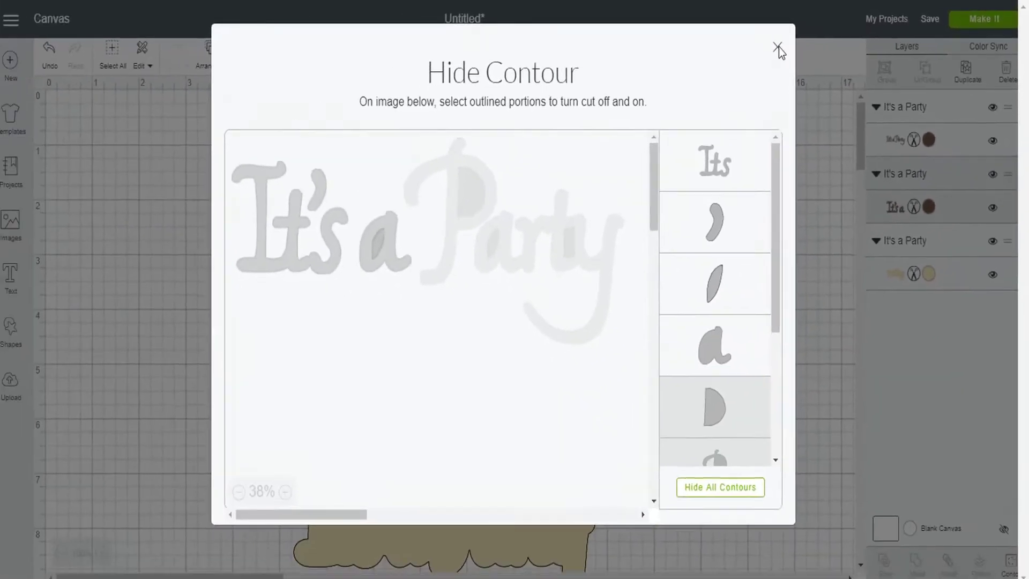
left_click(639, 74)
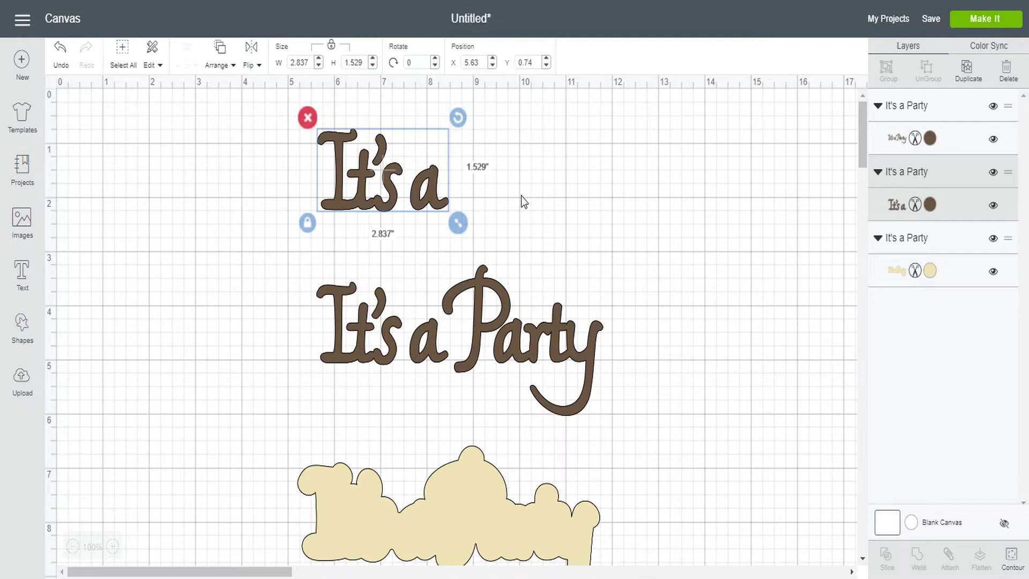
Step: Hide the It's, apostrophe and 'a' contours so the lower lettering shows only Party
left_click(546, 335)
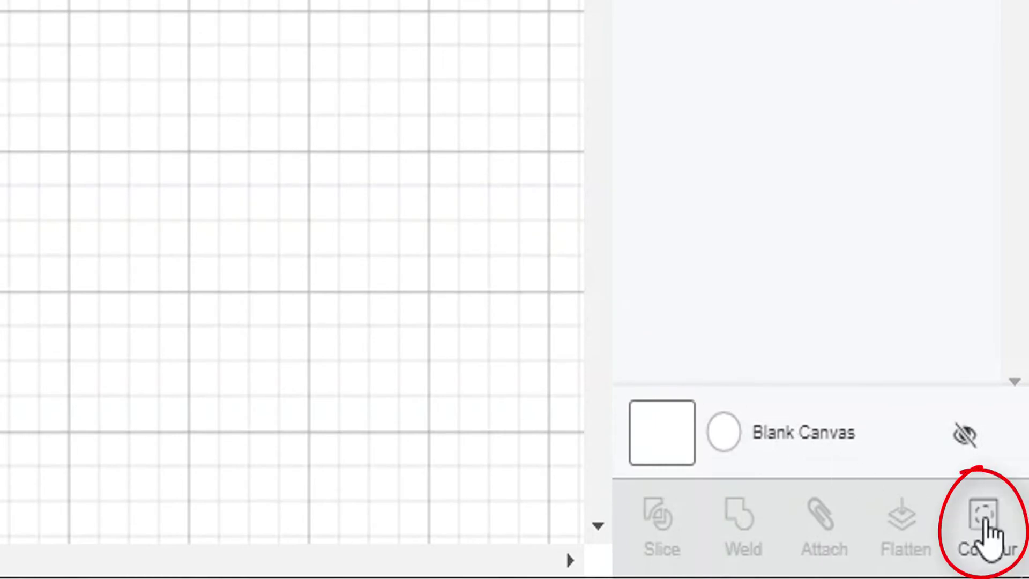
left_click(988, 536)
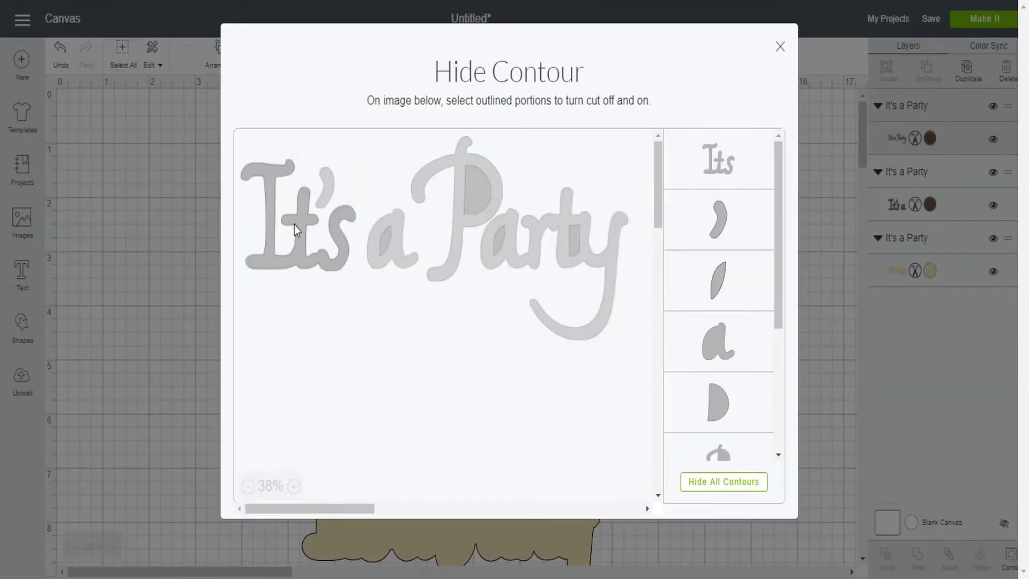
left_click(262, 175)
left_click(323, 197)
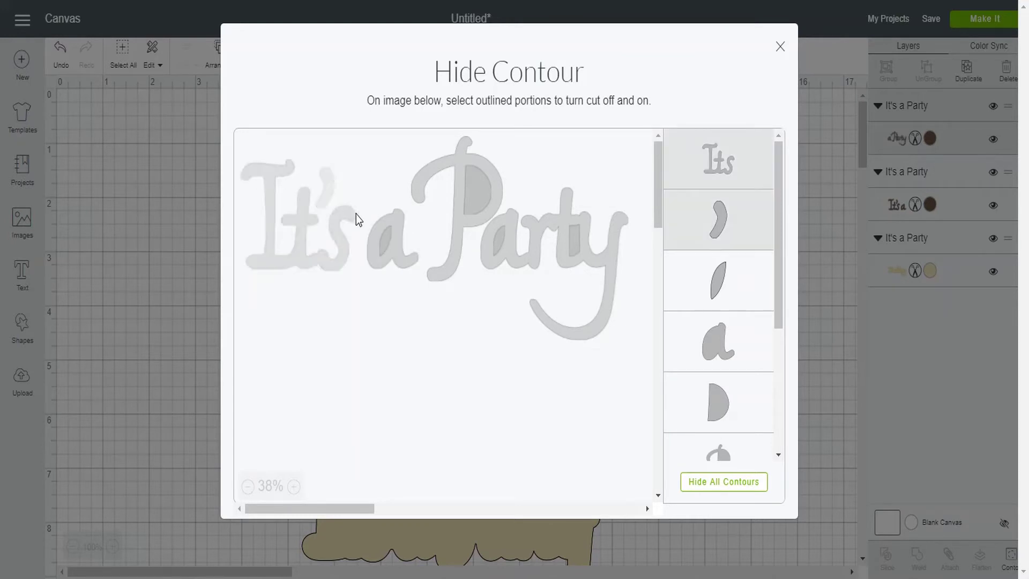
left_click(375, 243)
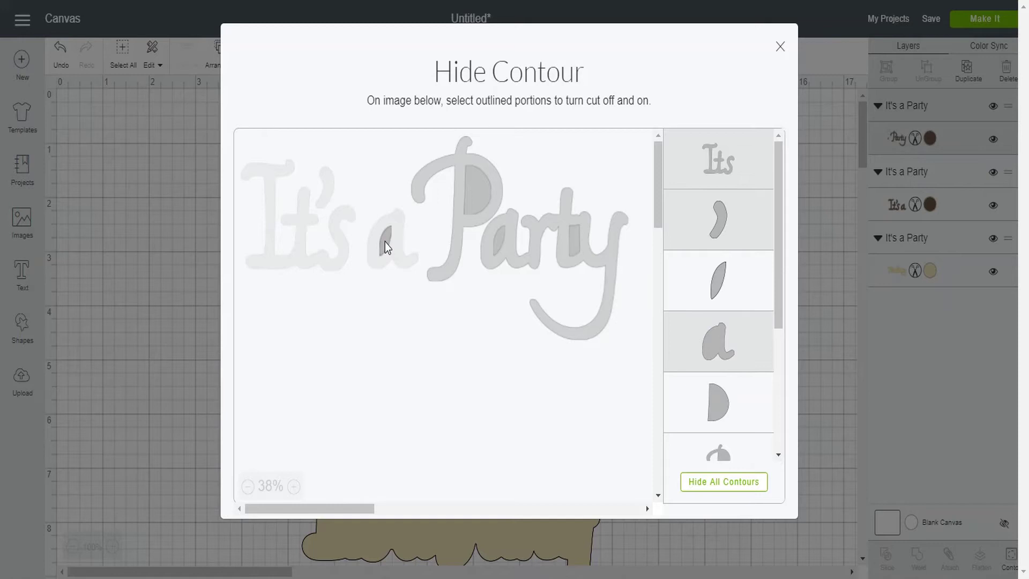
left_click(385, 242)
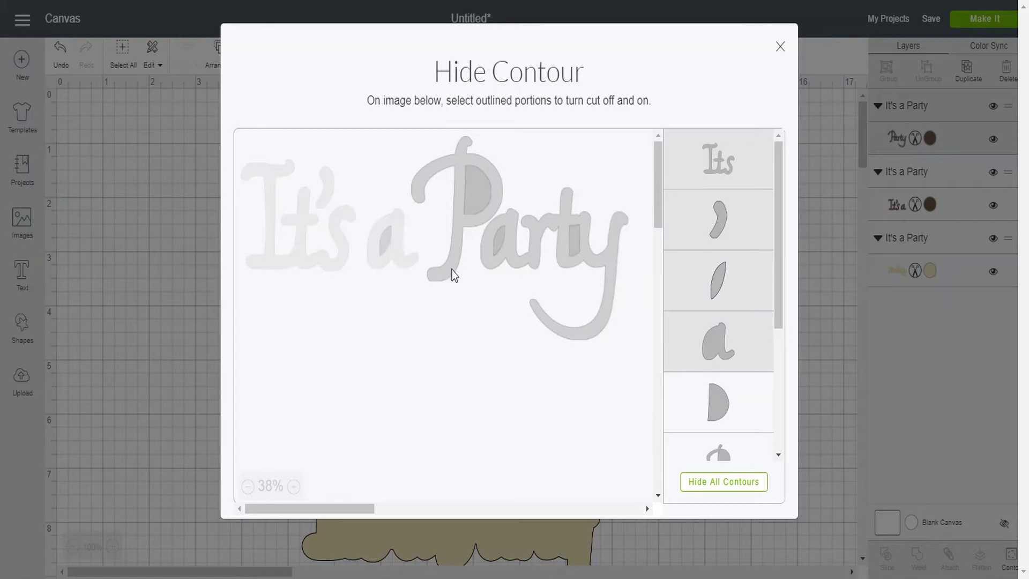
left_click(781, 47)
Step: Move Party up beside It's a and fine-tune both positions
left_click(694, 147)
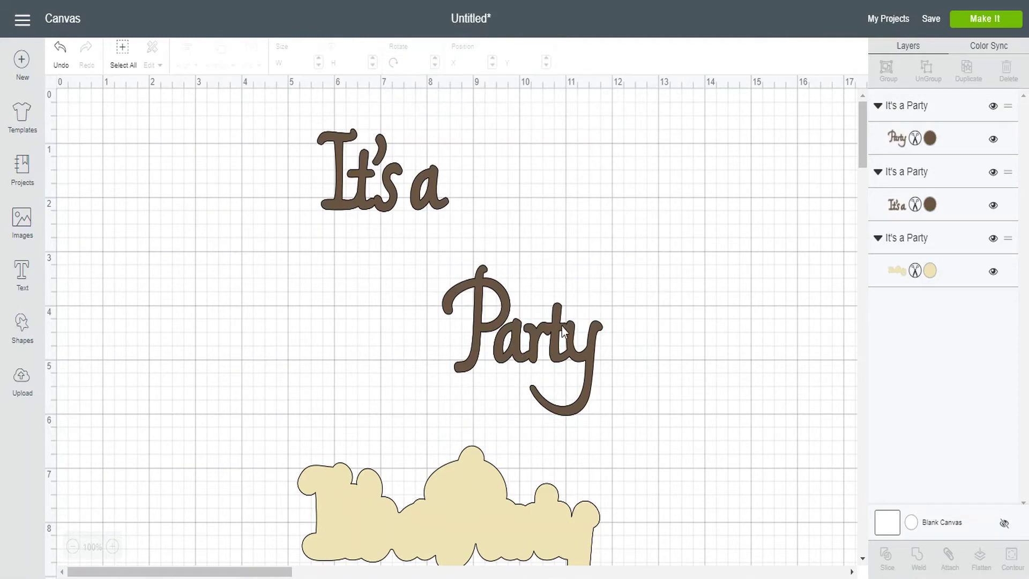
left_click_drag(563, 333, 600, 191)
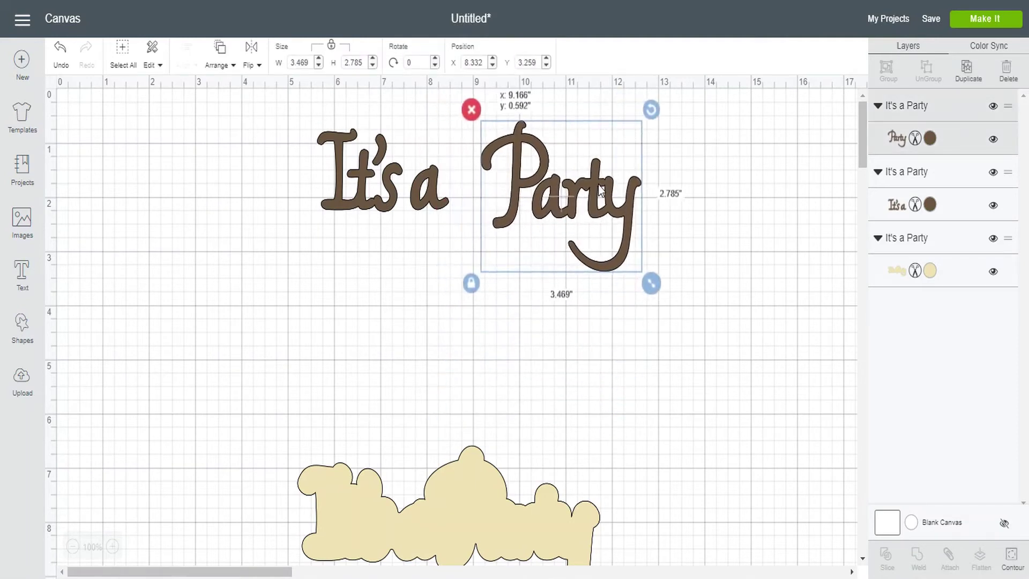
mouse_move(437, 185)
left_mouse_down()
mouse_move(389, 196)
mouse_move(441, 198)
left_mouse_up()
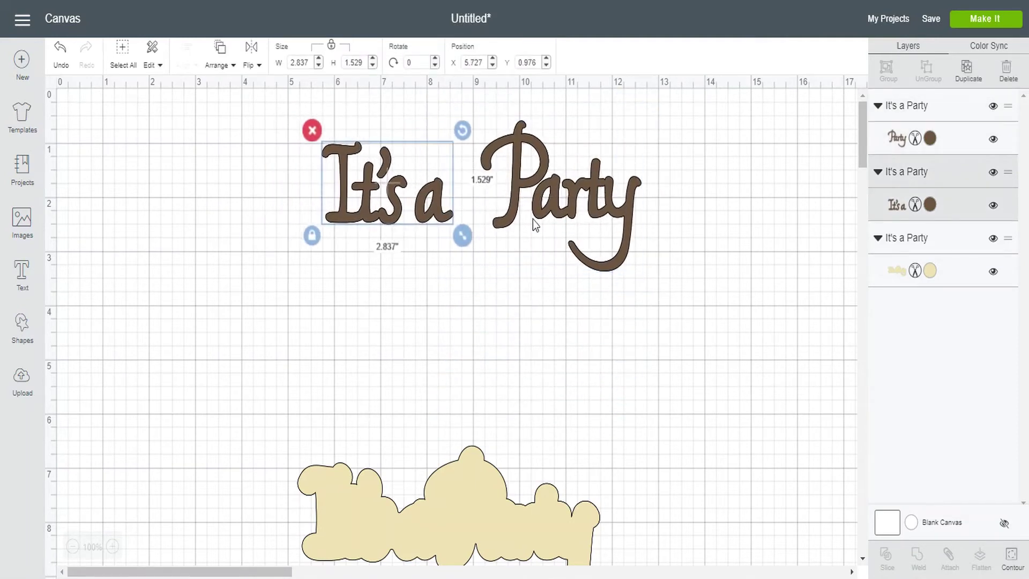
mouse_move(534, 225)
left_mouse_down()
mouse_move(558, 214)
mouse_move(534, 220)
left_mouse_up()
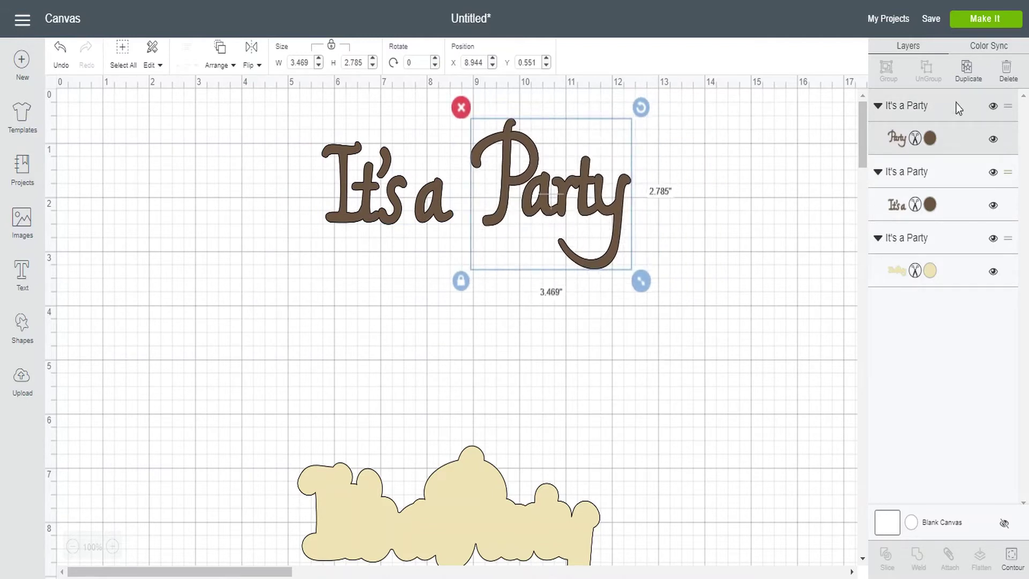
Step: Change the Party layer colour to Lavender
left_click(931, 139)
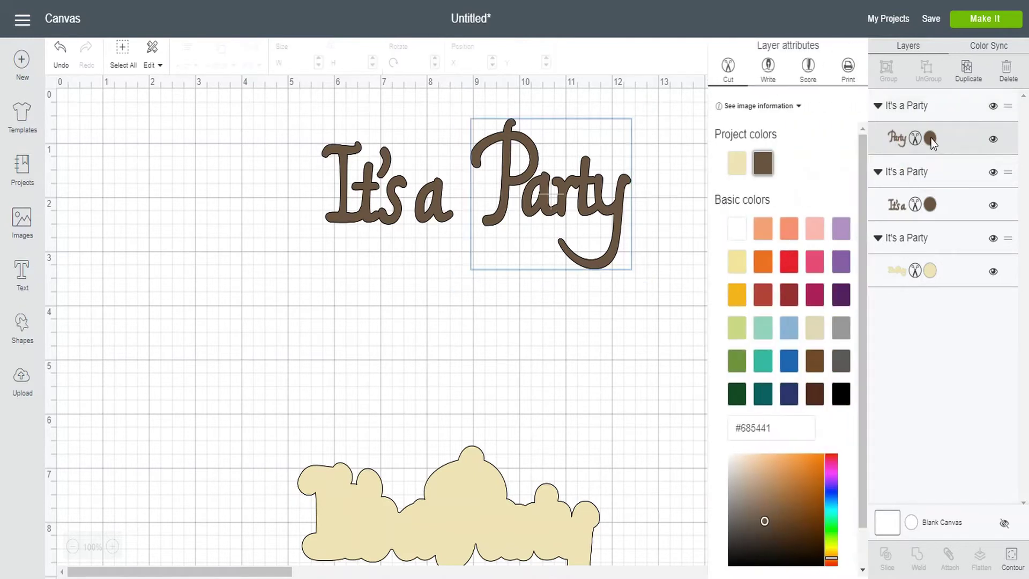
left_click(836, 235)
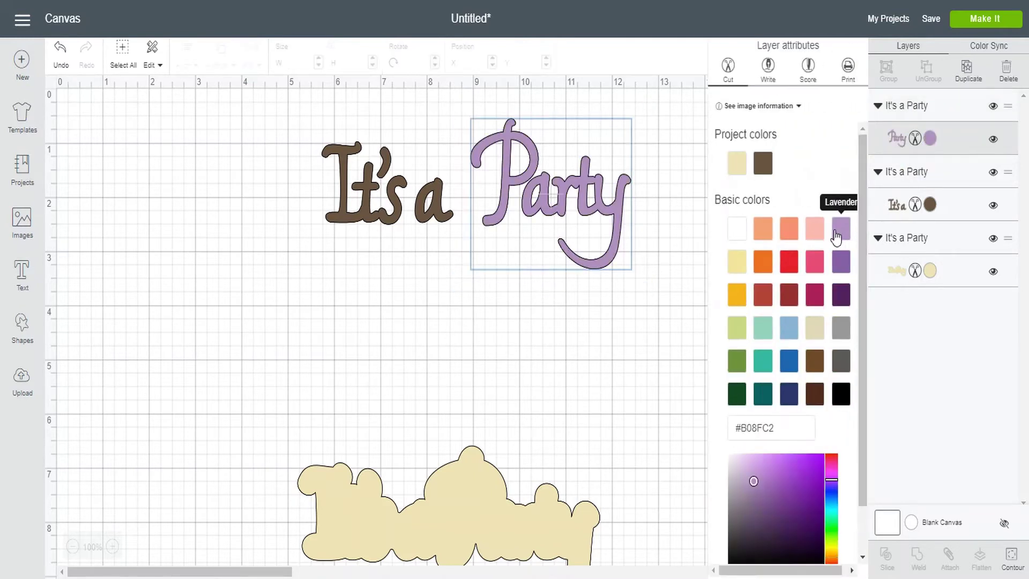
left_click(702, 191)
Step: Nudge Party closer to It's a and move the cream backing up behind the lettering
left_click(592, 198)
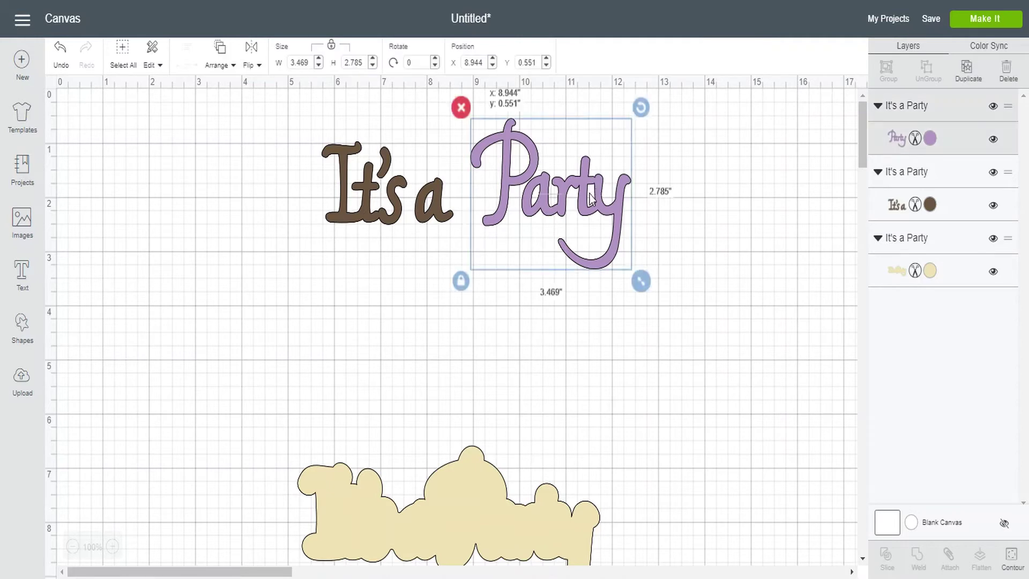
left_click_drag(592, 197, 579, 203)
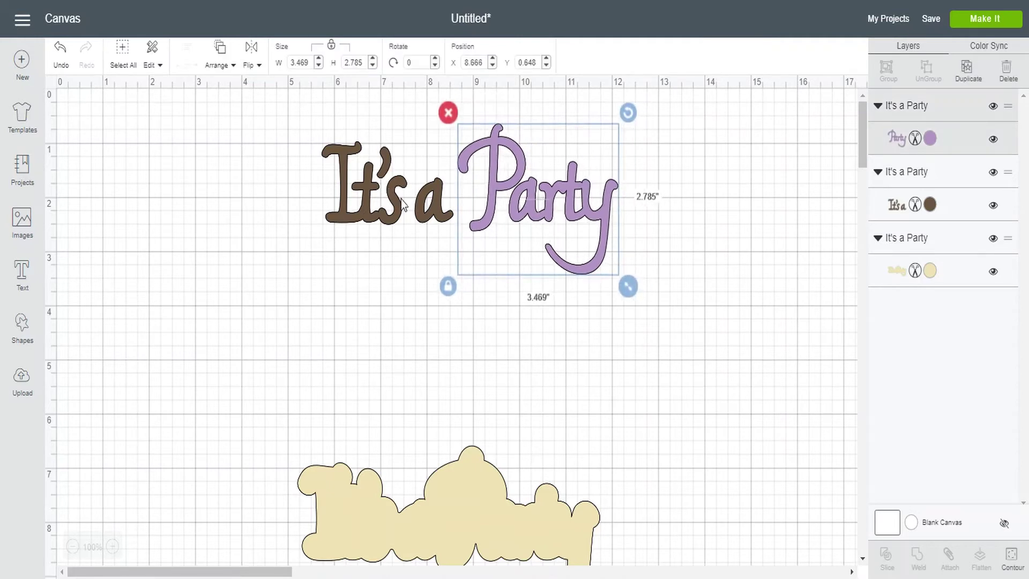
left_click(573, 512)
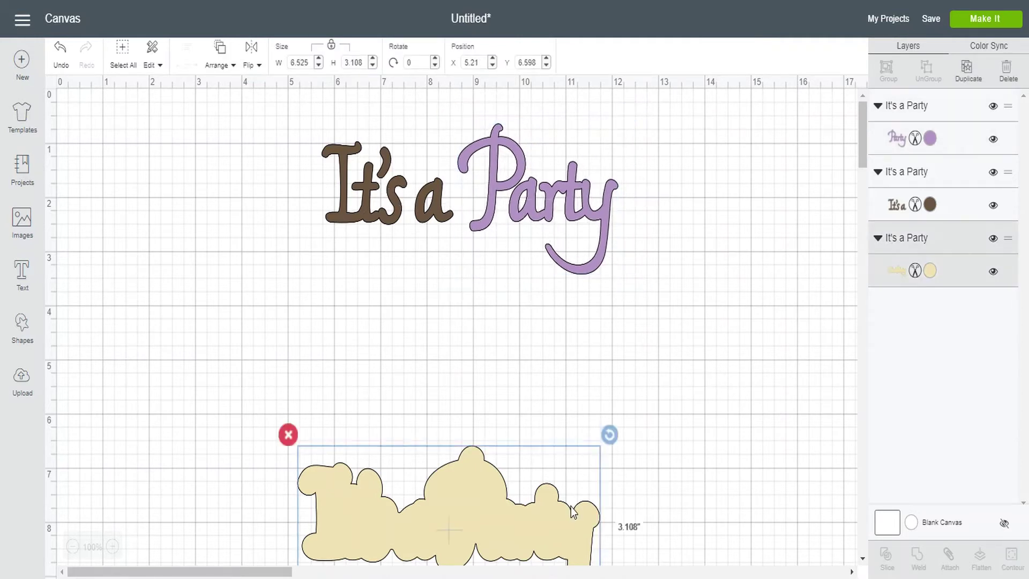
left_click_drag(573, 512, 582, 220)
Step: Clear the selection, then select the orange Floral Emblem group on the canvas
left_click(838, 291)
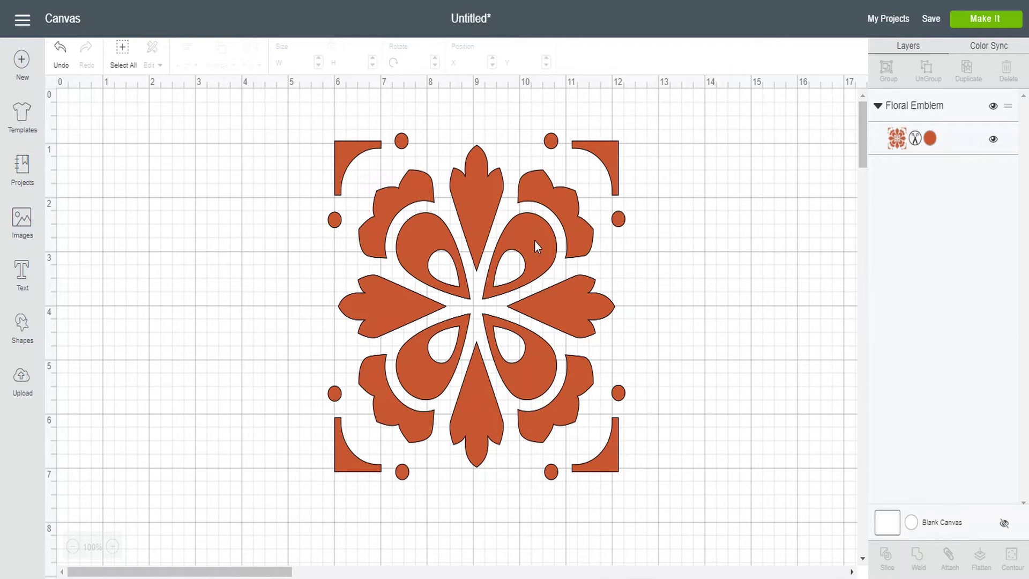
left_click(425, 236)
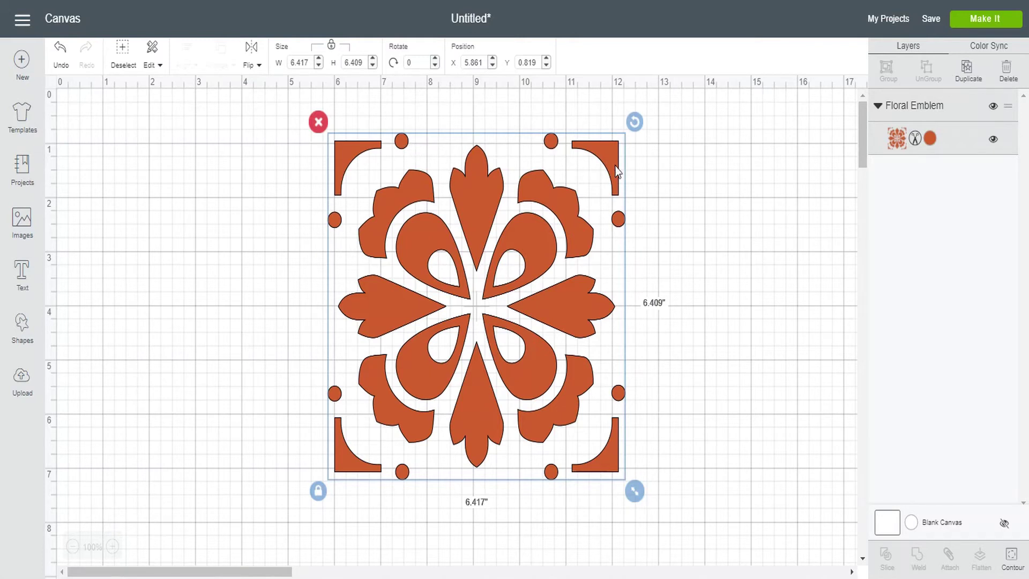
Step: Reselect the Floral Emblem and bring up its Hide Contour window listing the cut shapes
right_click(548, 188)
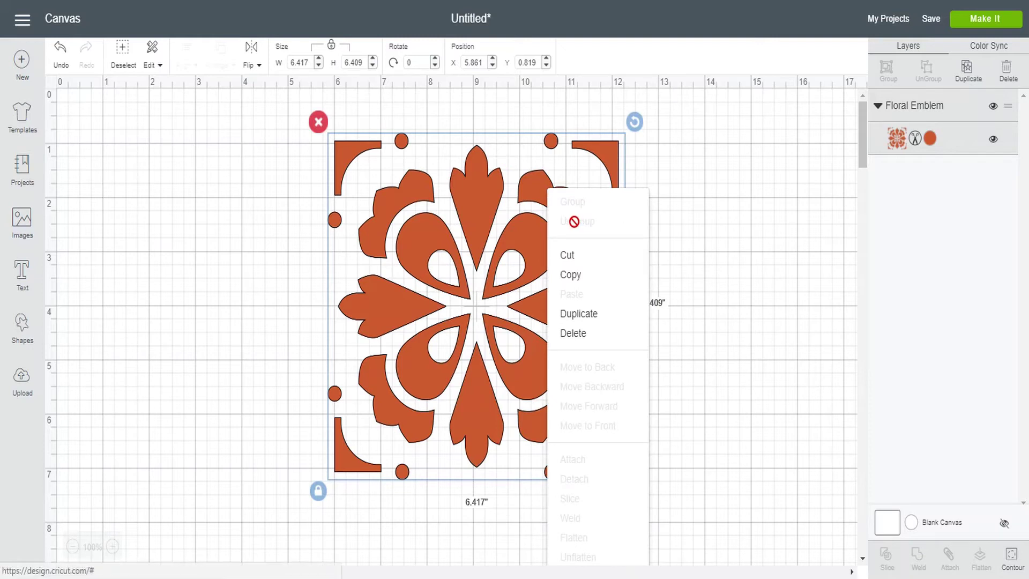
left_click(655, 159)
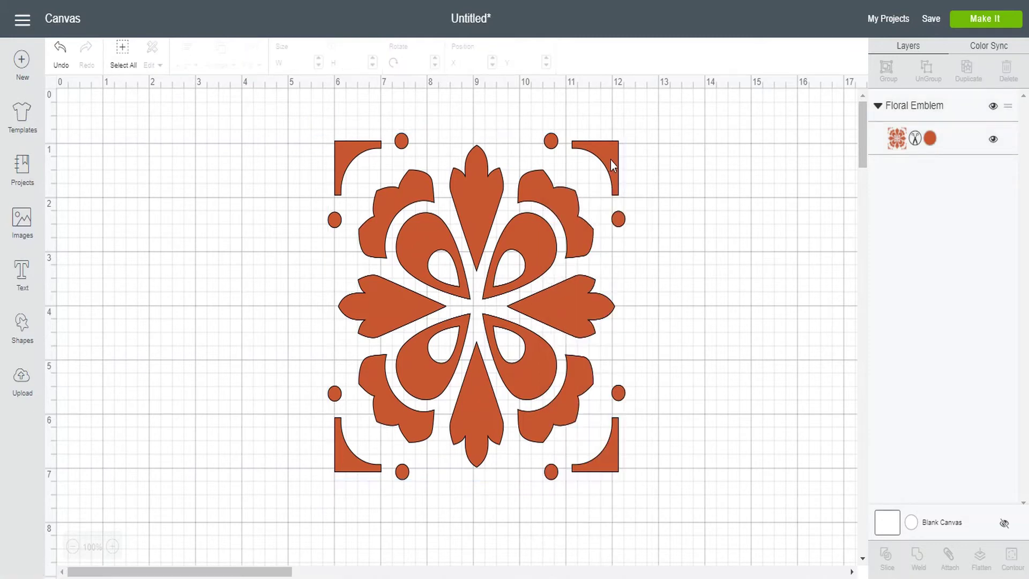
left_click(475, 199)
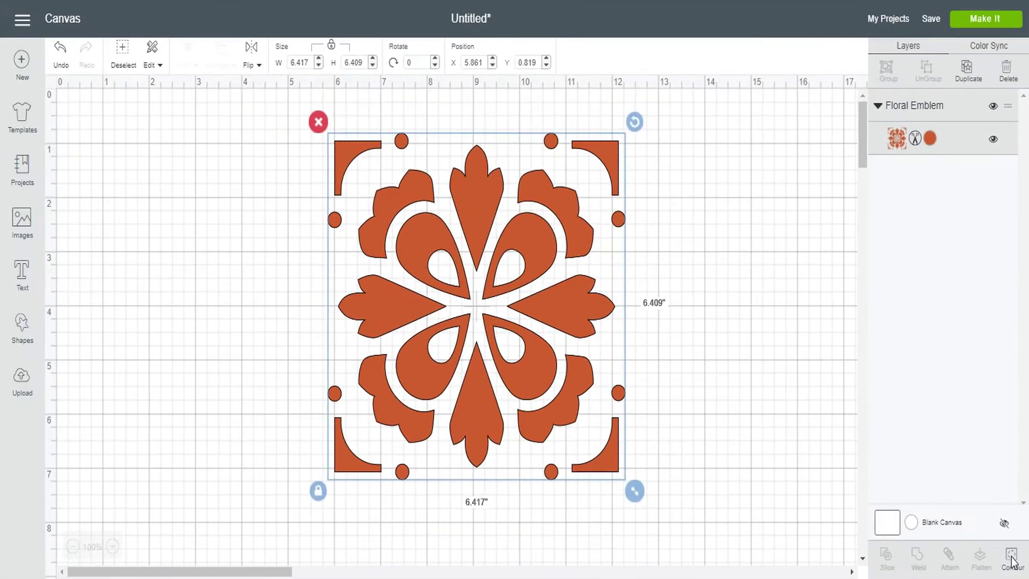
left_click(988, 536)
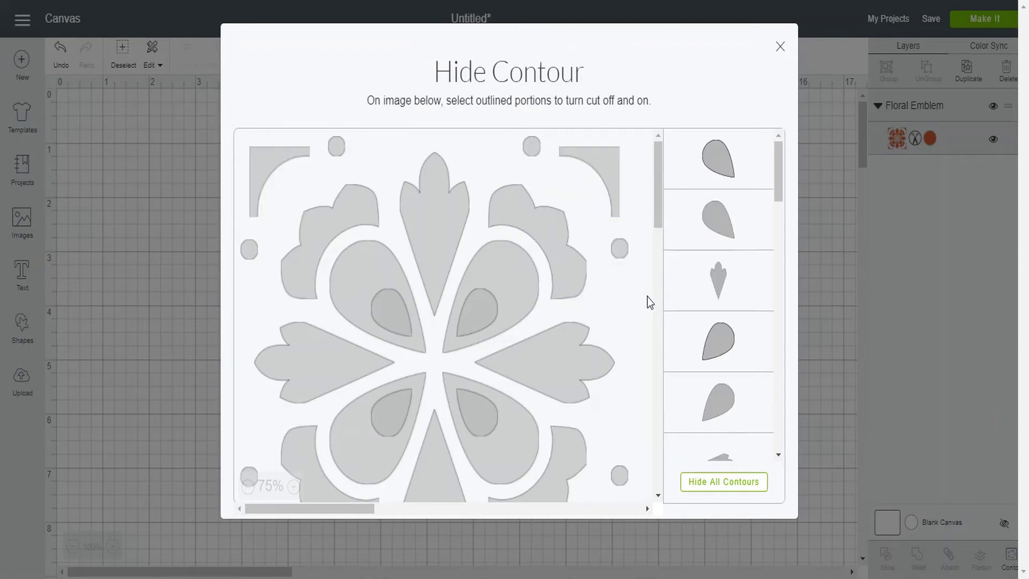
Step: Hide the emblem's bottom corners, small circles, lower petals, leaves and right scallop
scroll(646, 297, "down", 2)
left_click(616, 399)
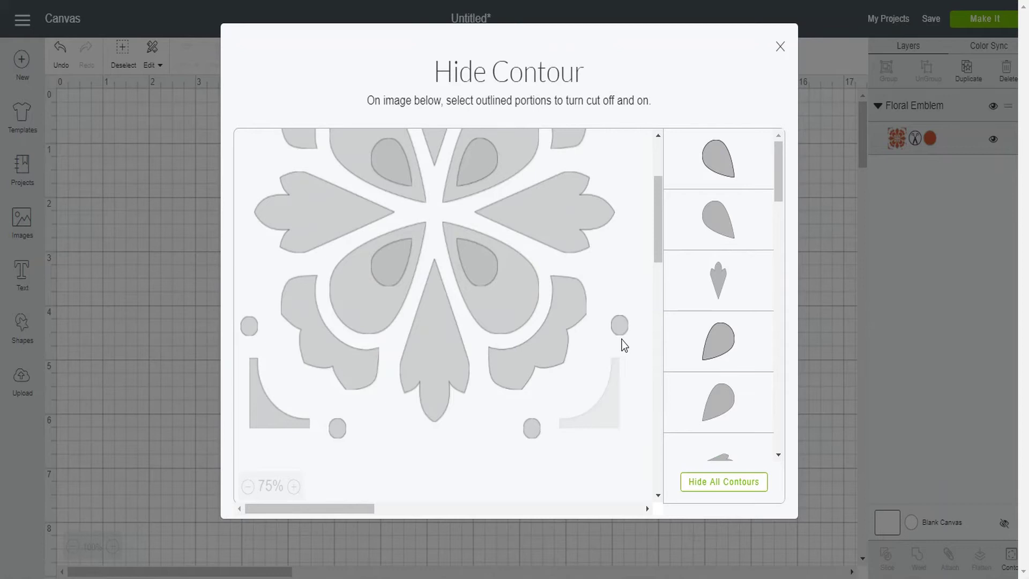
left_click(533, 428)
left_click(336, 429)
left_click(253, 422)
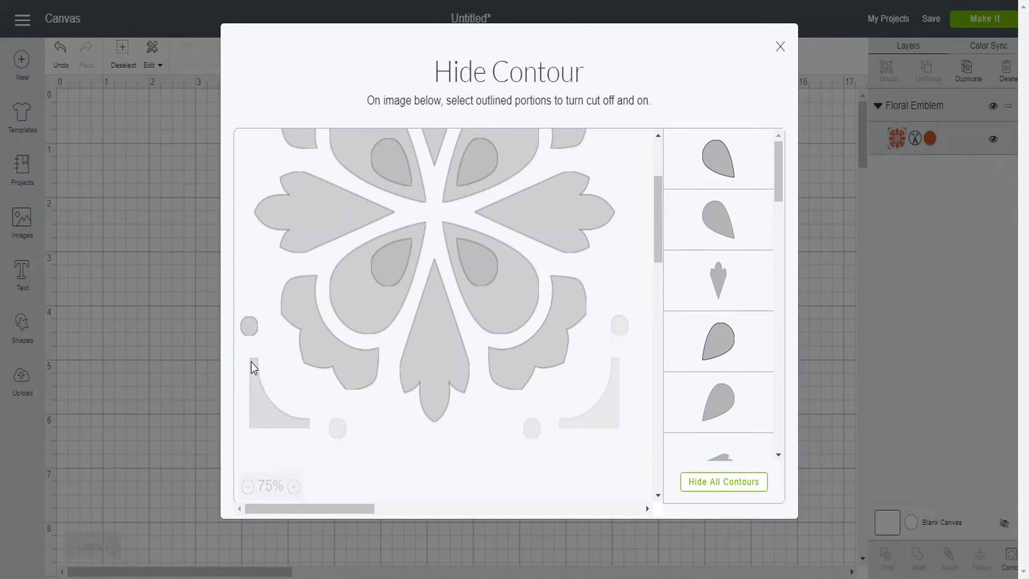
left_click(248, 327)
left_click(316, 342)
left_click(358, 317)
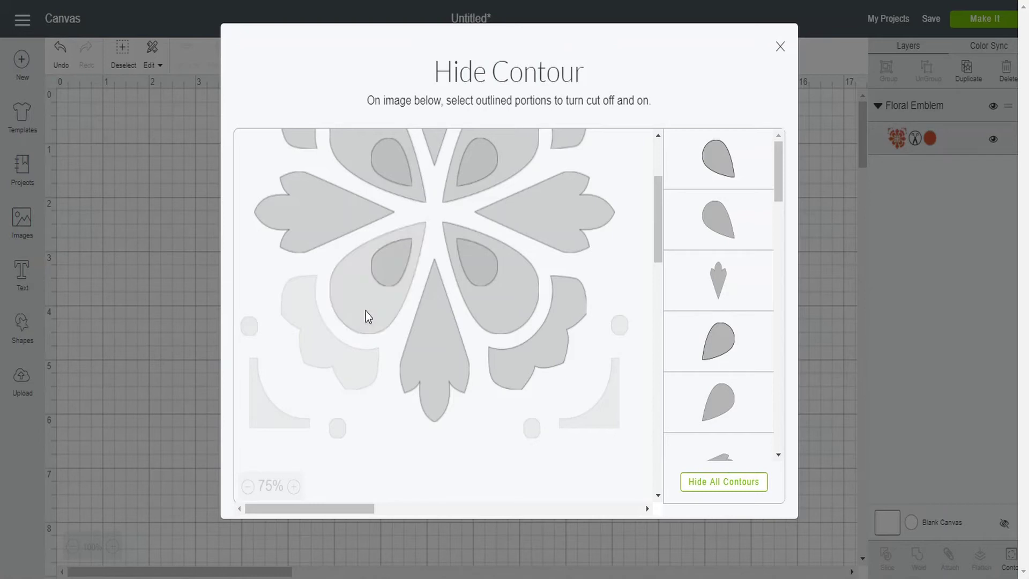
left_click(395, 276)
left_click(441, 351)
left_click(490, 303)
left_click(485, 276)
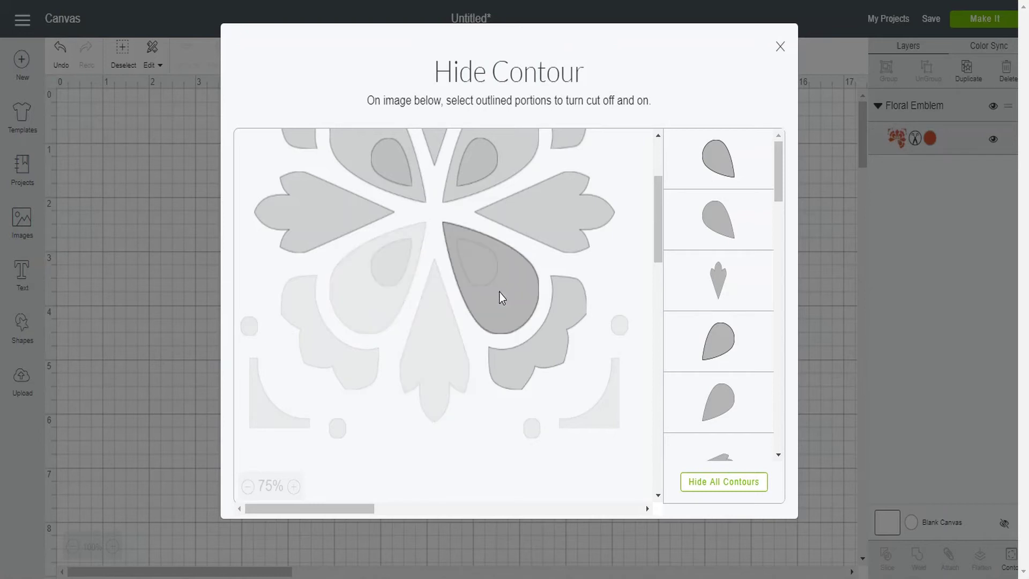
left_click(570, 232)
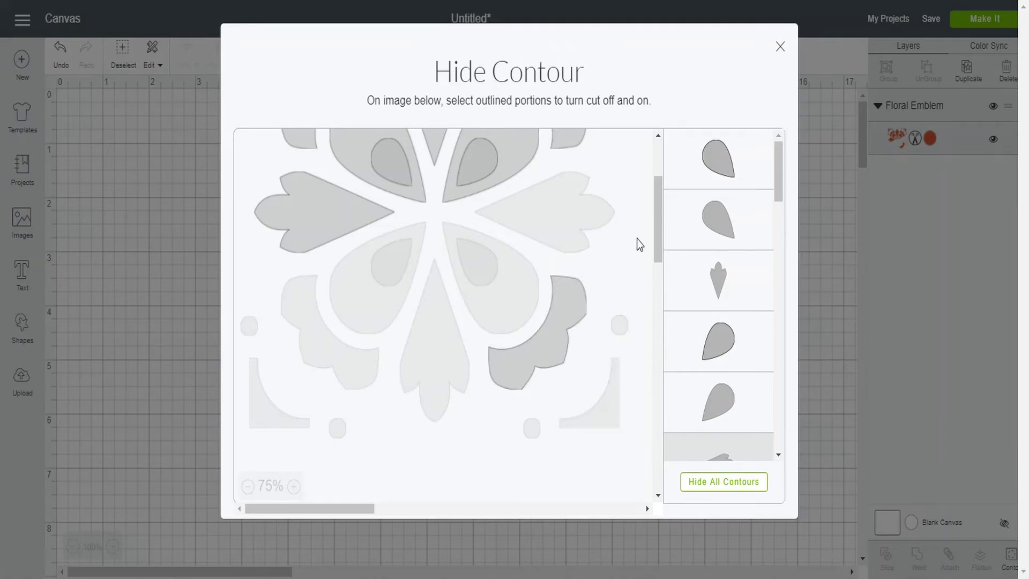
left_click(557, 339)
left_click(575, 303)
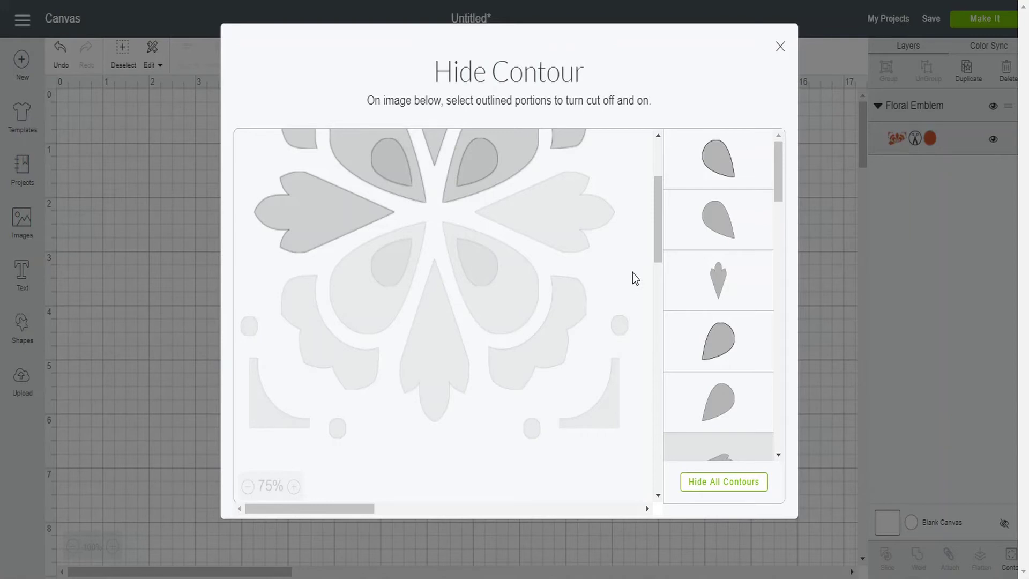
Step: Hide the remaining upper teardrops, scallops, oval and top leaf, keeping top corners and dots
scroll(632, 272, "up", 3)
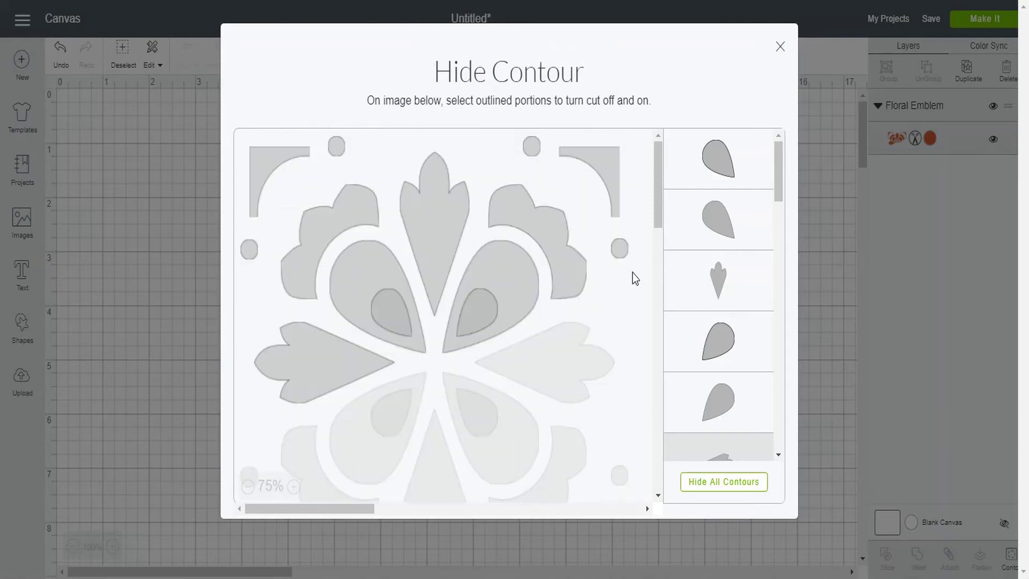
left_click(304, 358)
left_click(368, 298)
left_click(389, 311)
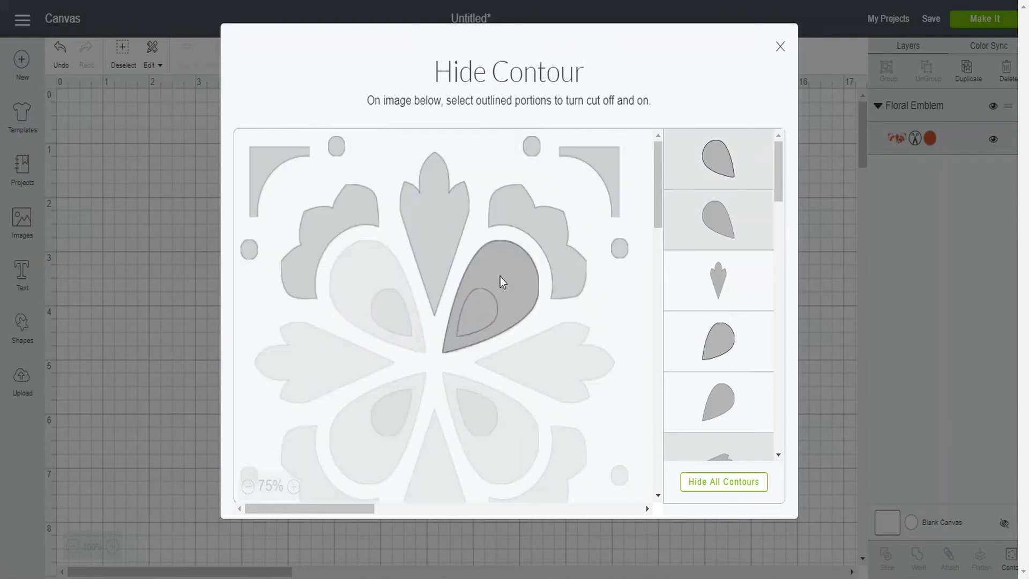
left_click(500, 277)
left_click(477, 307)
left_click(556, 252)
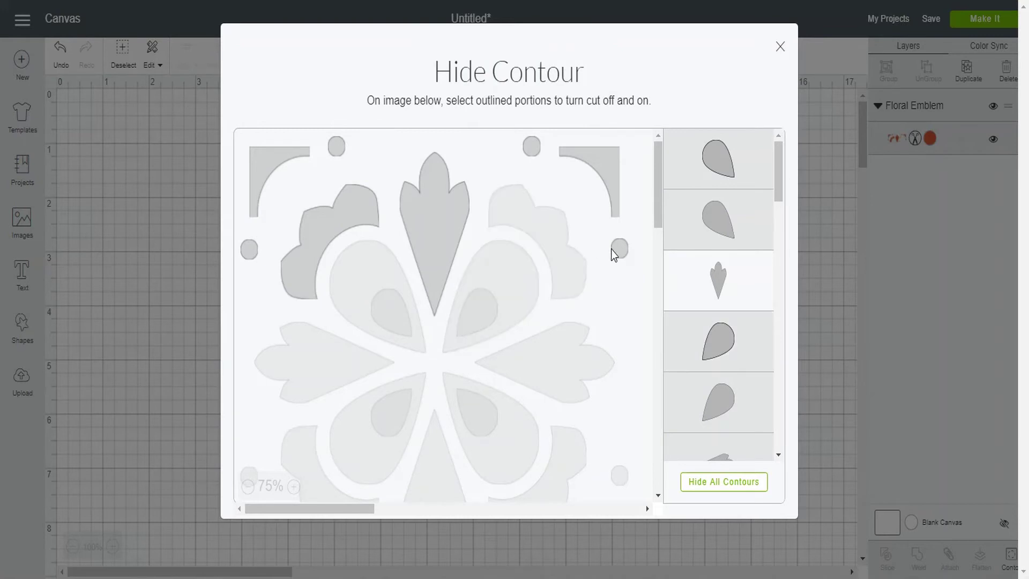
left_click(615, 250)
left_click(445, 240)
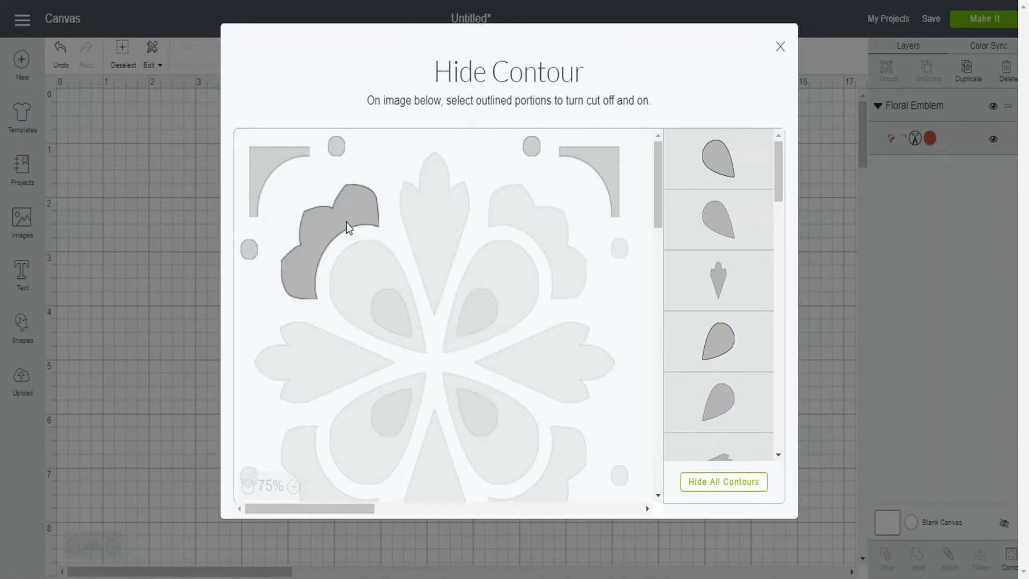
left_click(346, 223)
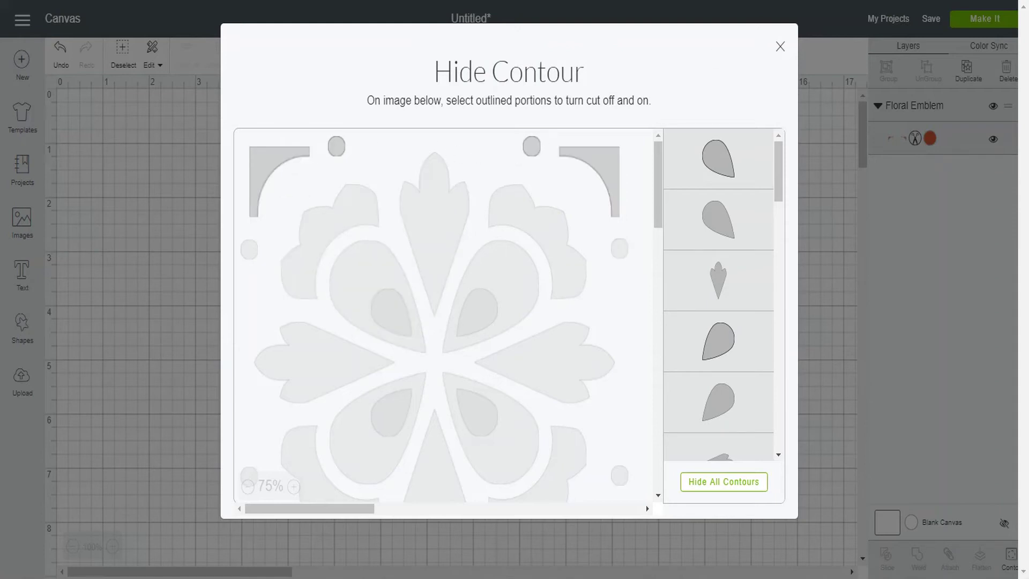
Step: Return to the canvas and move the leftover corner pieces down and to the left
left_click(780, 48)
left_click(600, 288)
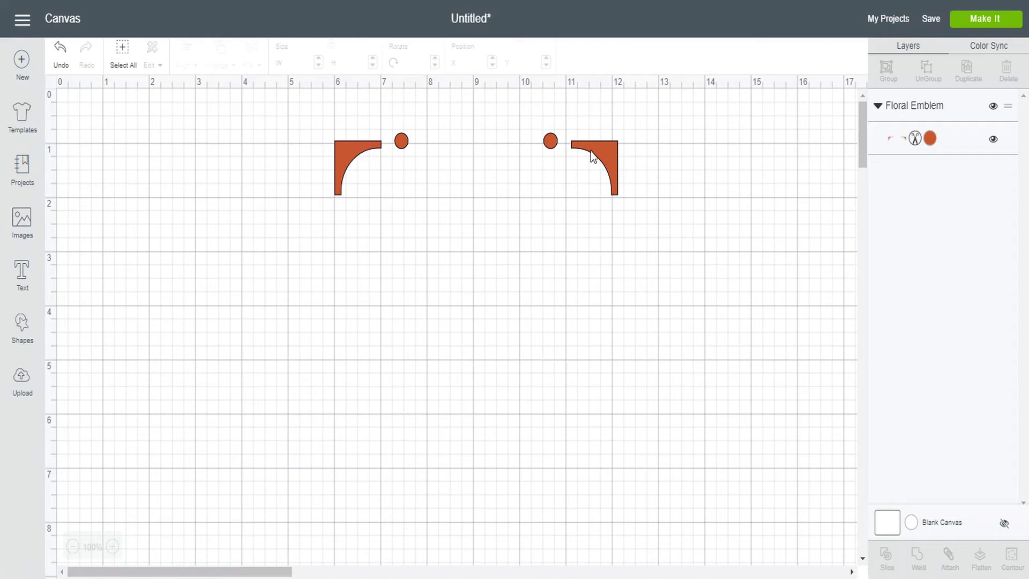
left_click_drag(609, 153, 587, 208)
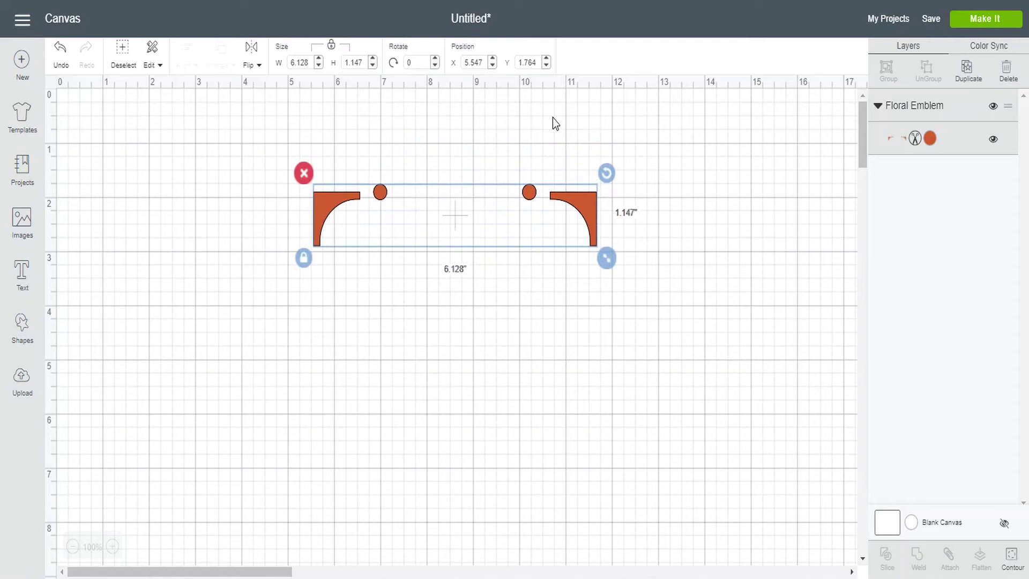
left_click(553, 118)
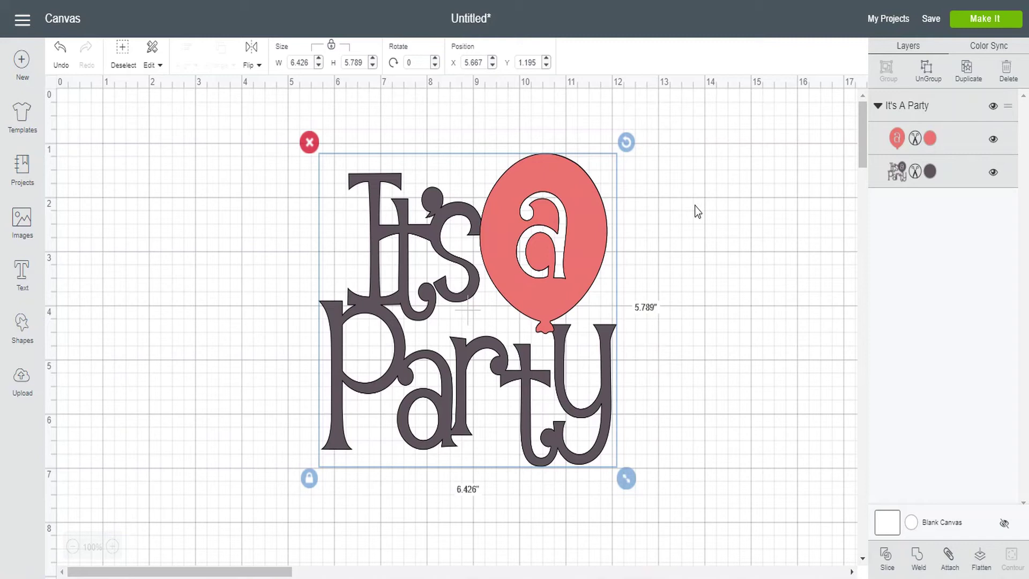
Step: Ungroup the It's a Party design and drag the coral balloon to the right of the lettering
right_click(576, 222)
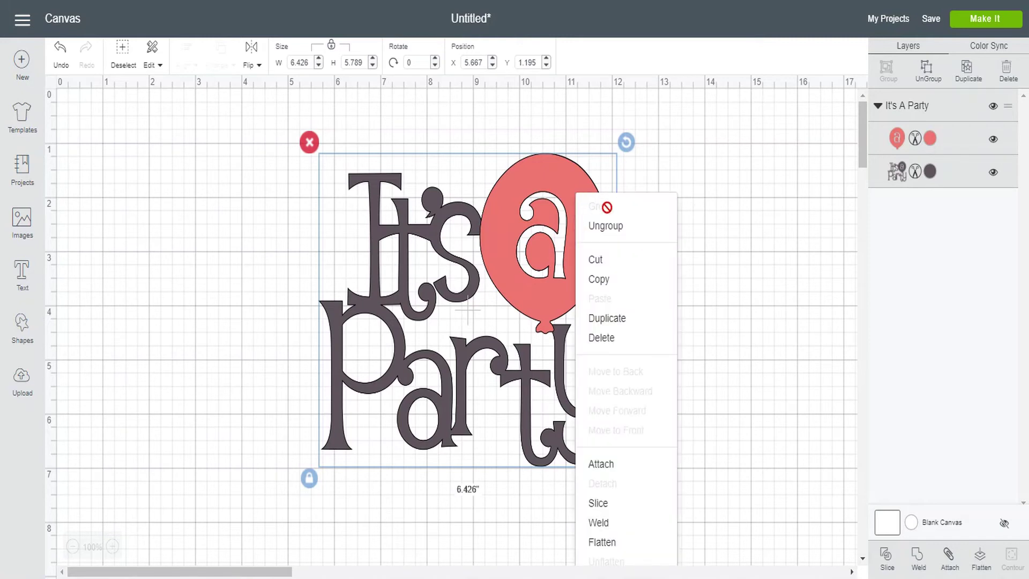
left_click(607, 226)
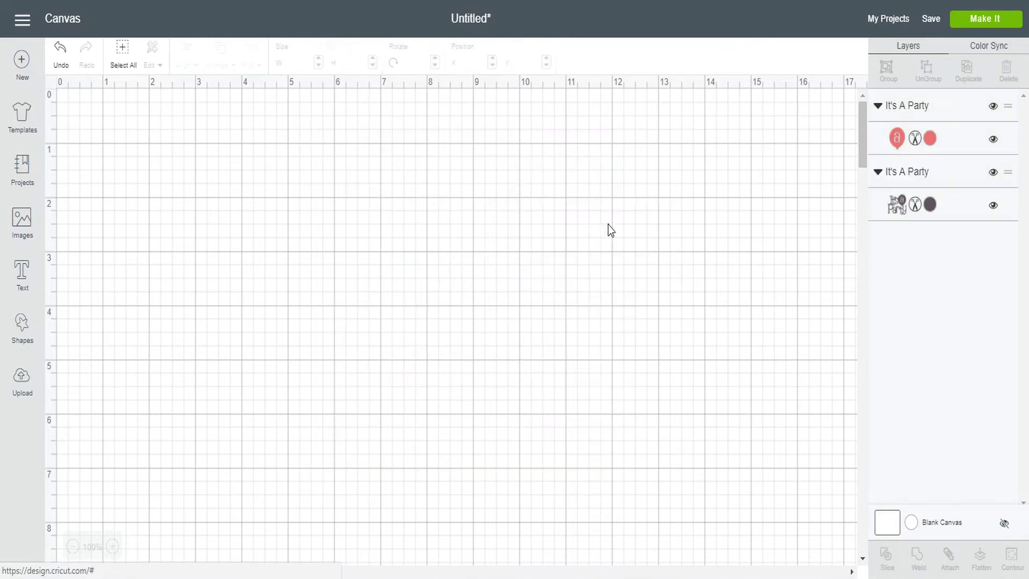
left_click_drag(584, 230, 761, 194)
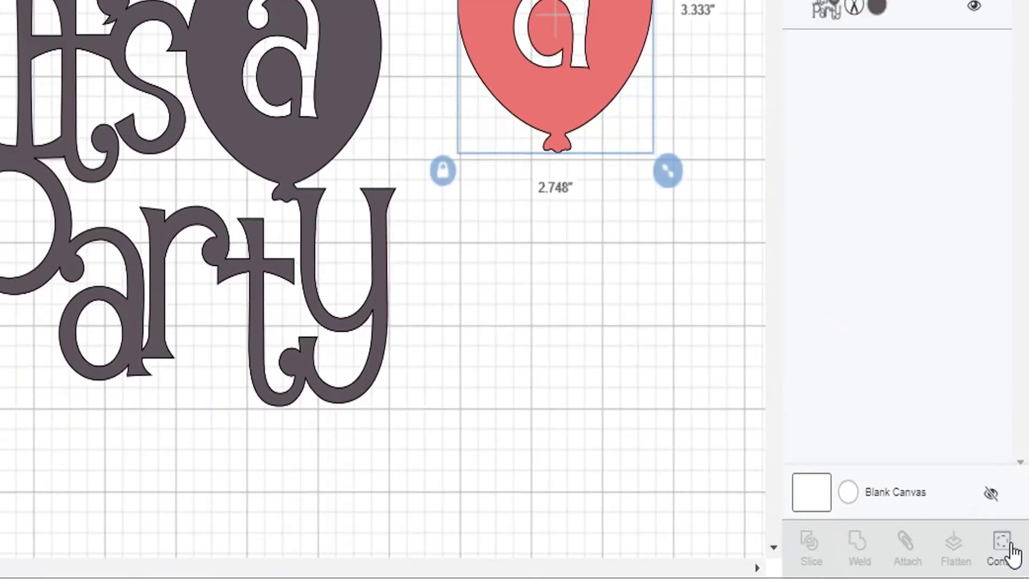
Step: Hide the 'a' cutout in the coral balloon with Contour and nudge the balloon right
left_click(998, 523)
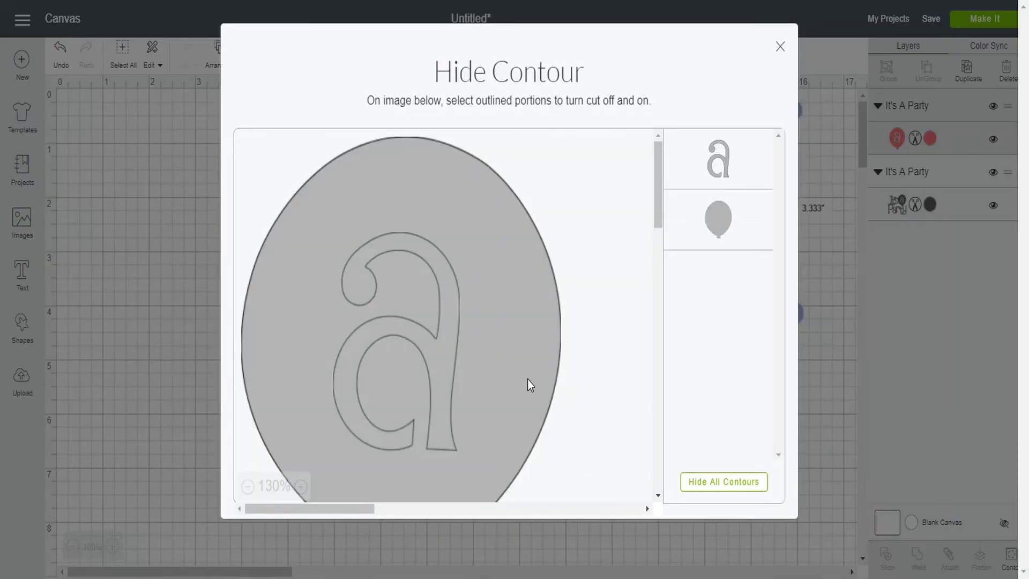
left_click(448, 348)
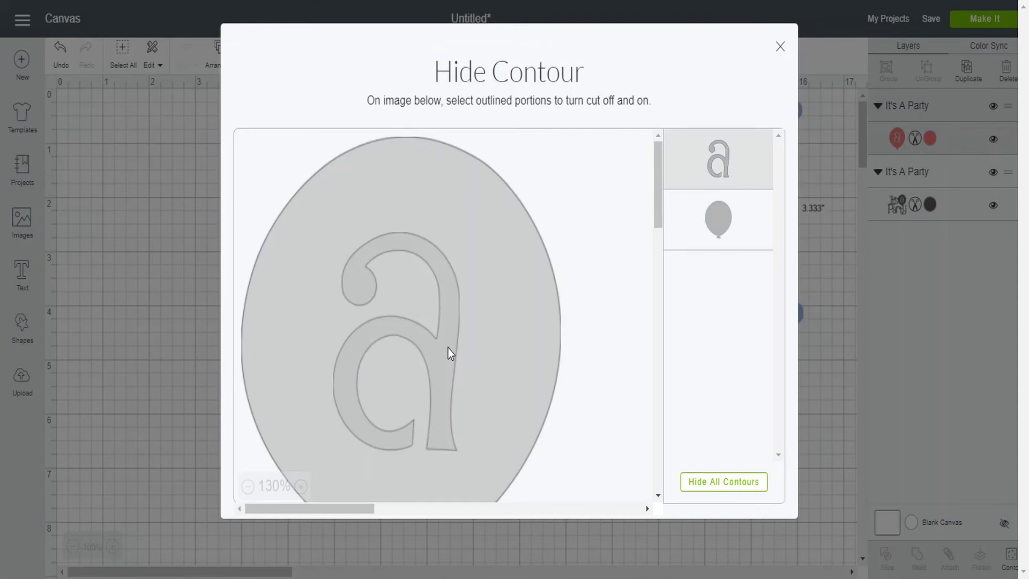
left_click(780, 47)
left_click(830, 166)
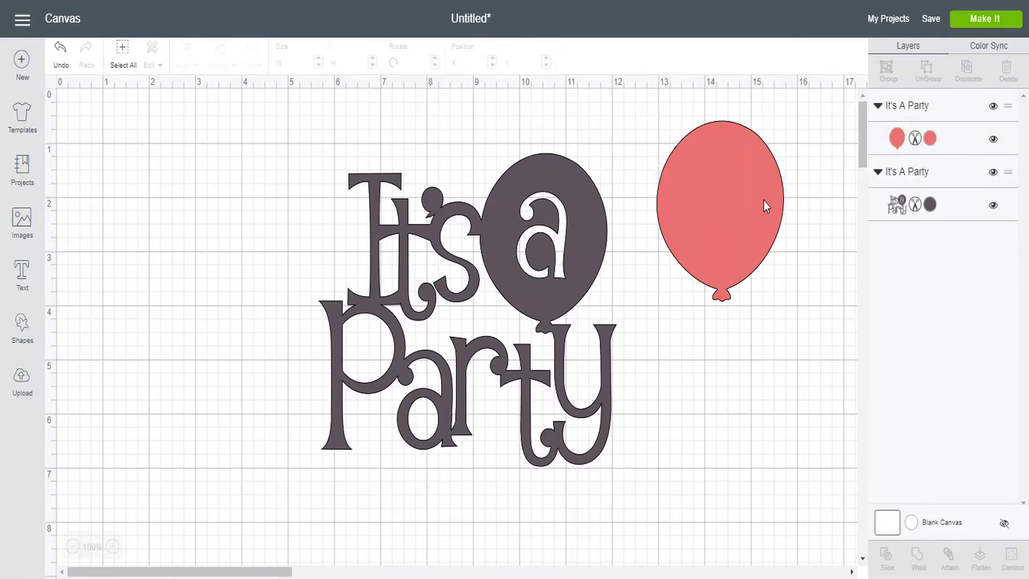
left_click_drag(764, 200, 788, 211)
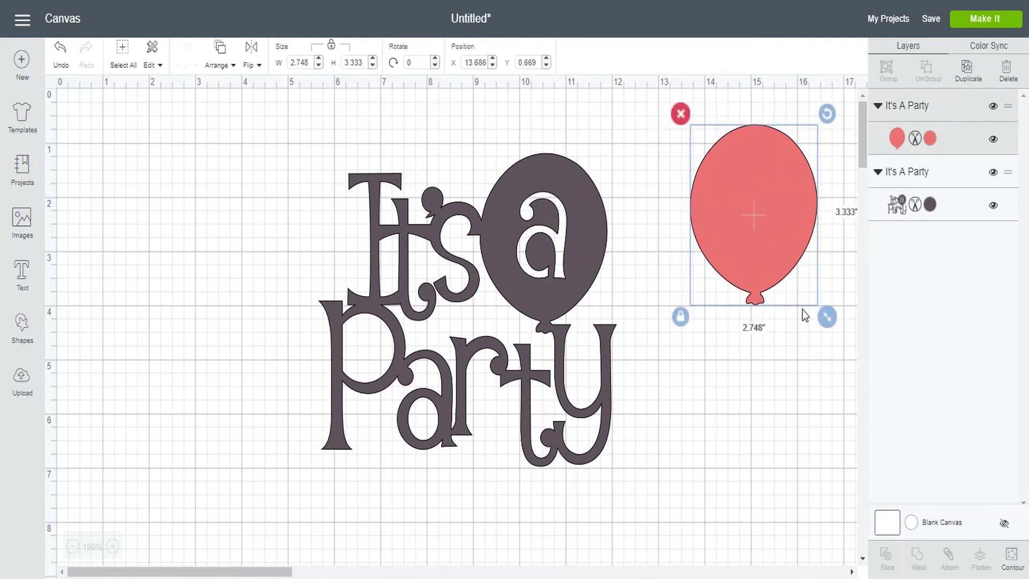
Step: Hide the 'a' in the dark It's a Party balloon, then reposition both designs closer together
left_click(575, 231)
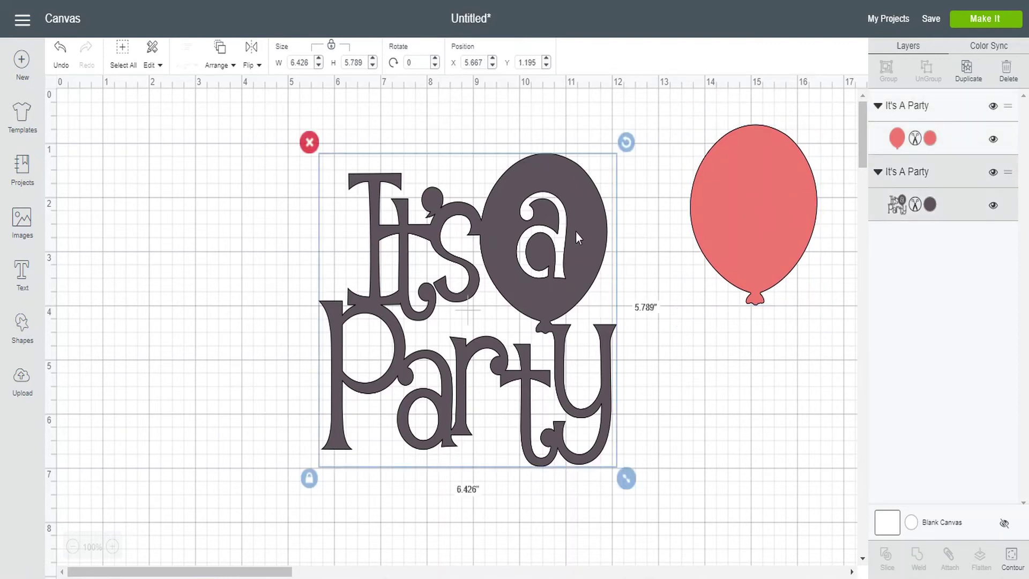
left_click(1011, 558)
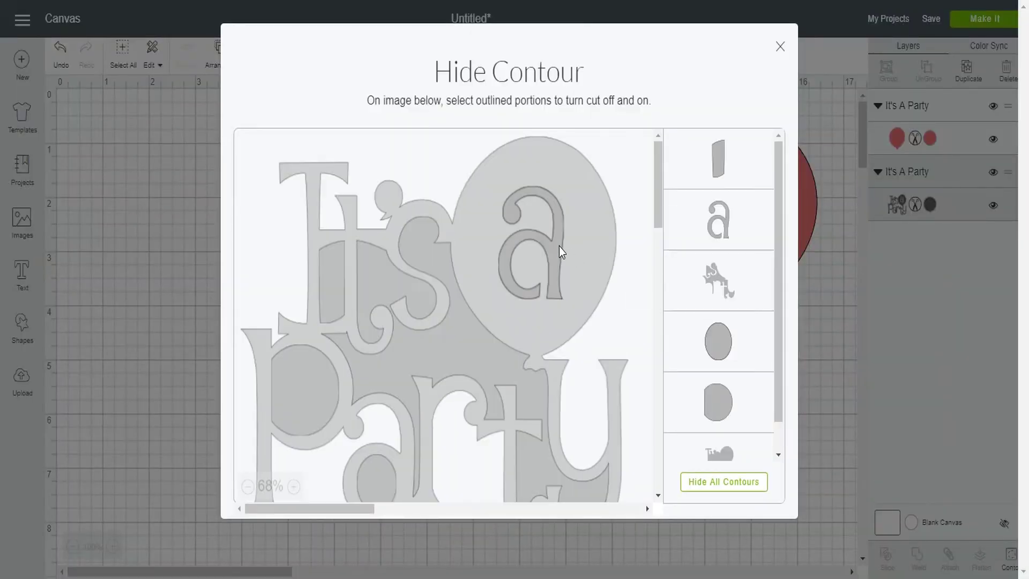
left_click(556, 242)
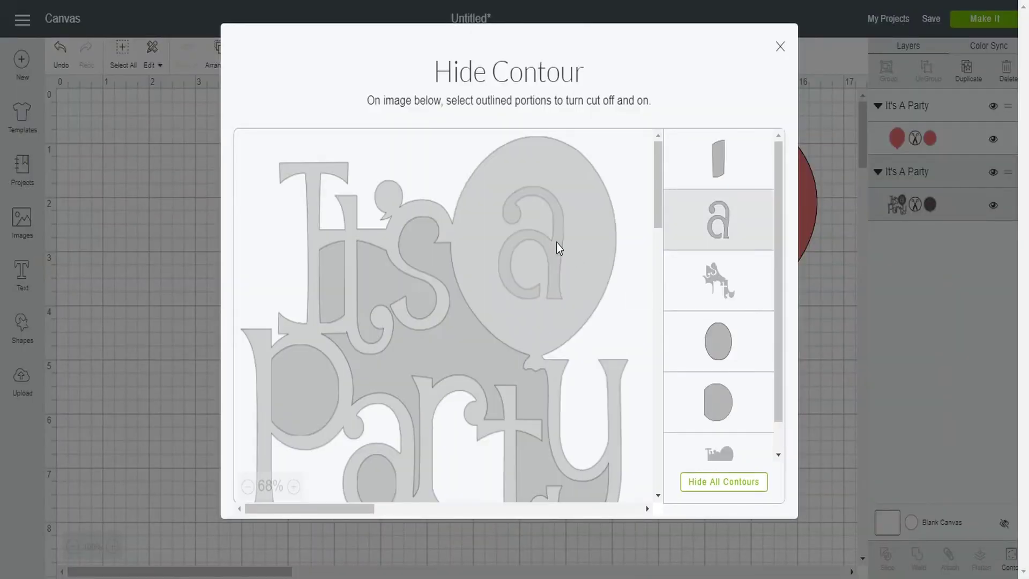
left_click(780, 50)
left_click(667, 109)
left_click_drag(575, 205, 554, 174)
left_click_drag(732, 192, 690, 186)
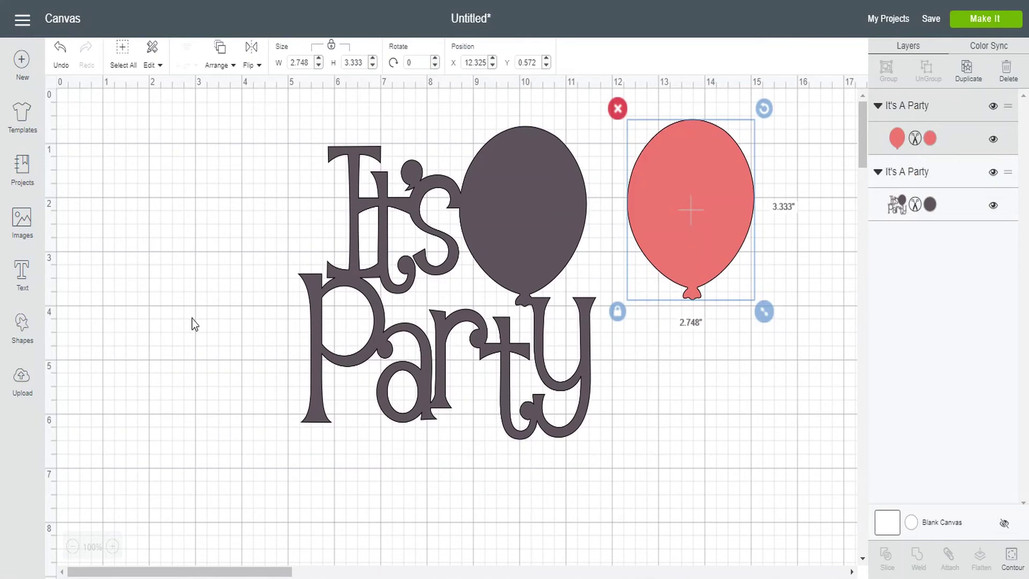
Step: Add 'My' text in Chewy Pro, placed on the coral balloon and enlarged to about 1.705 x 1.38 in
left_click(21, 274)
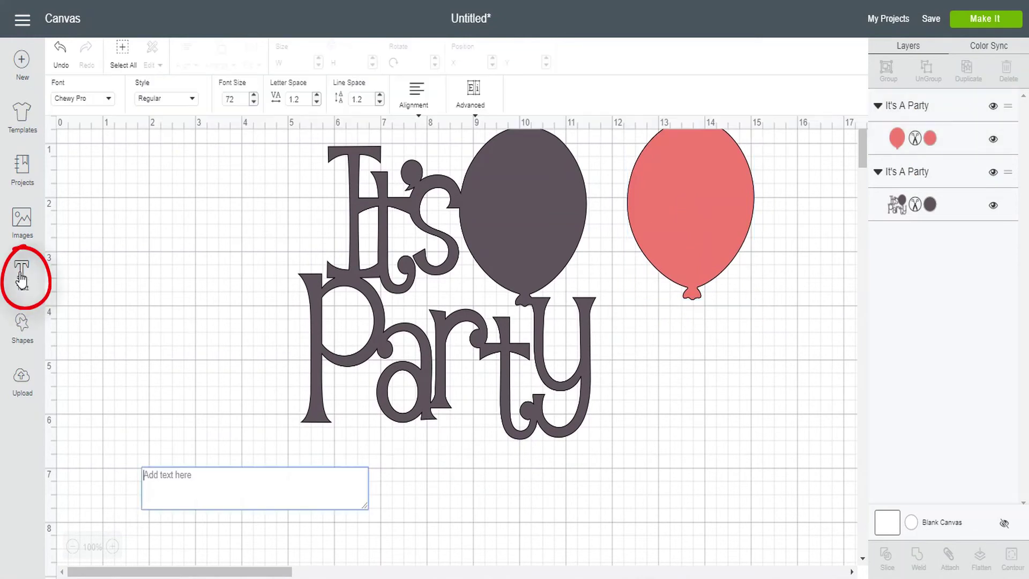
type("My")
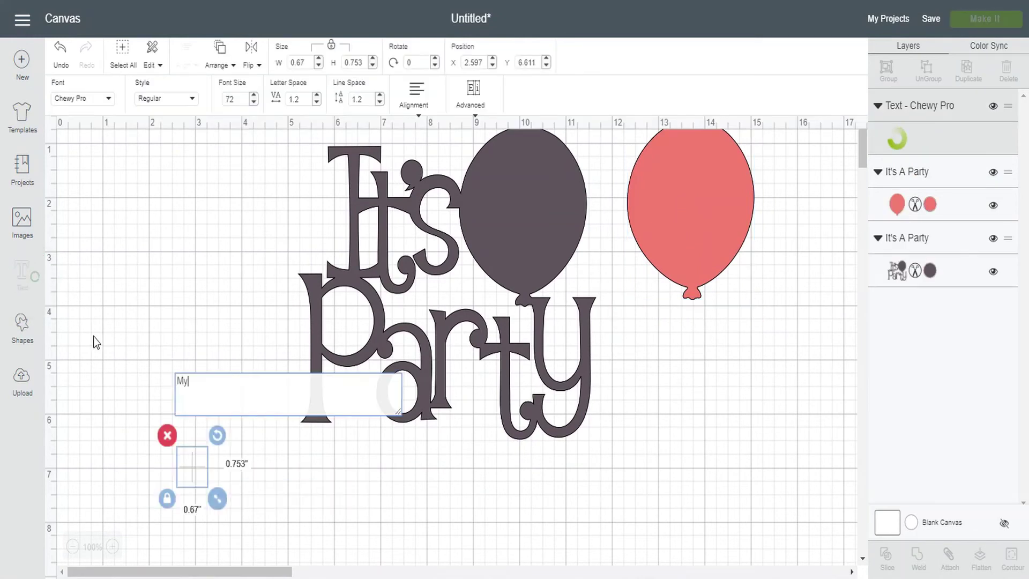
left_click_drag(201, 477, 693, 203)
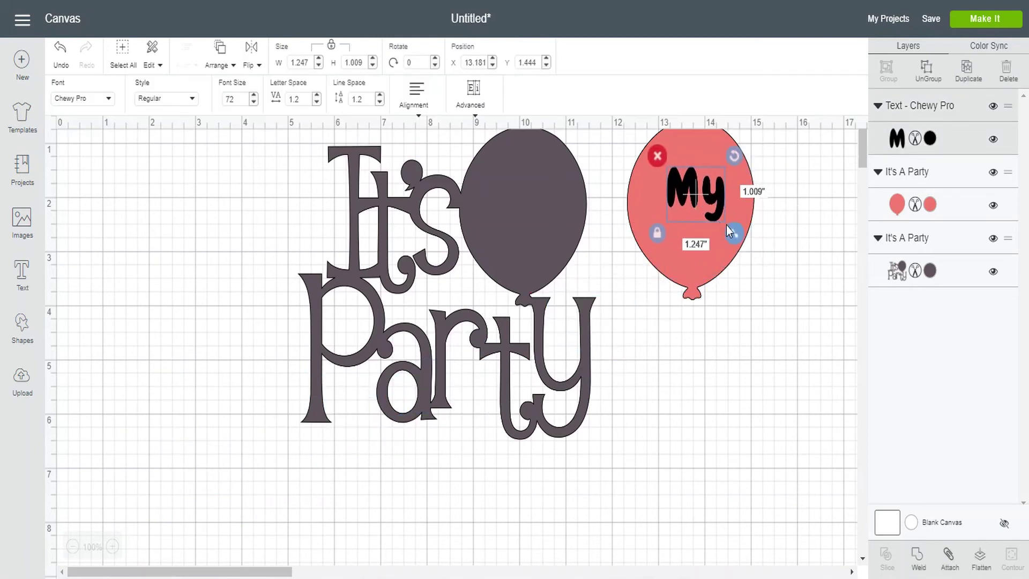
left_click_drag(735, 235, 756, 253)
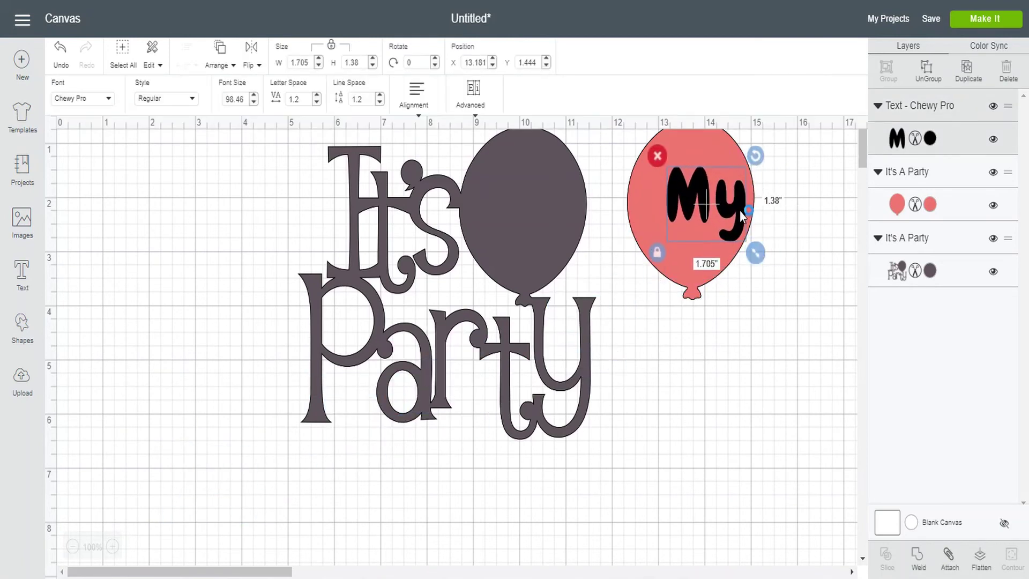
left_click_drag(739, 211, 728, 209)
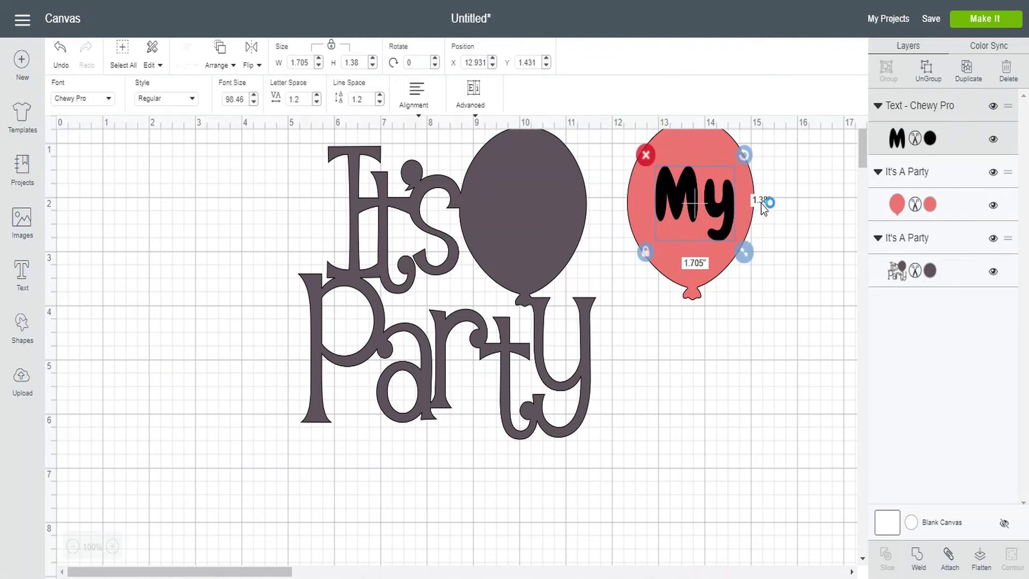
left_click(796, 198)
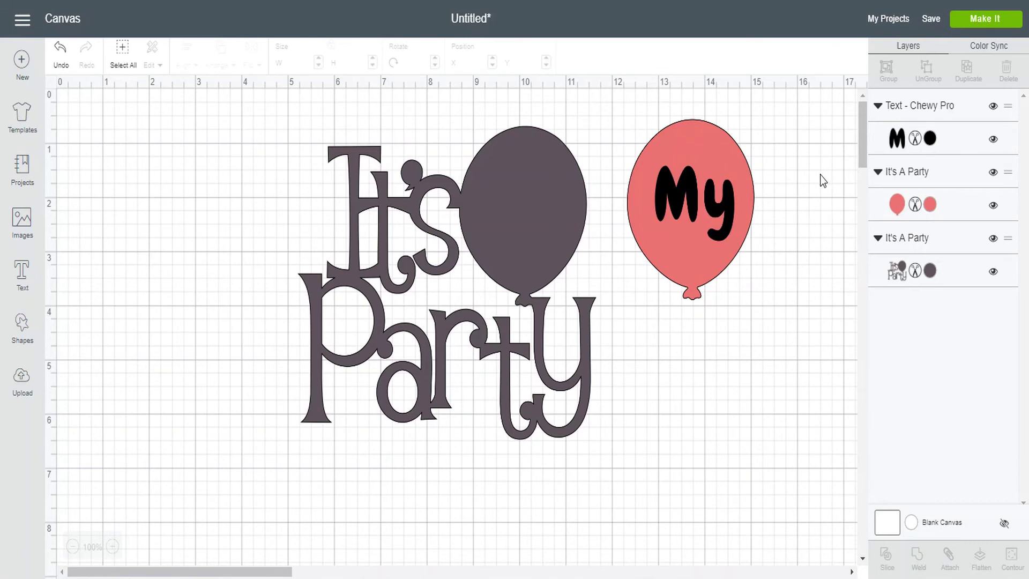
left_click(694, 188)
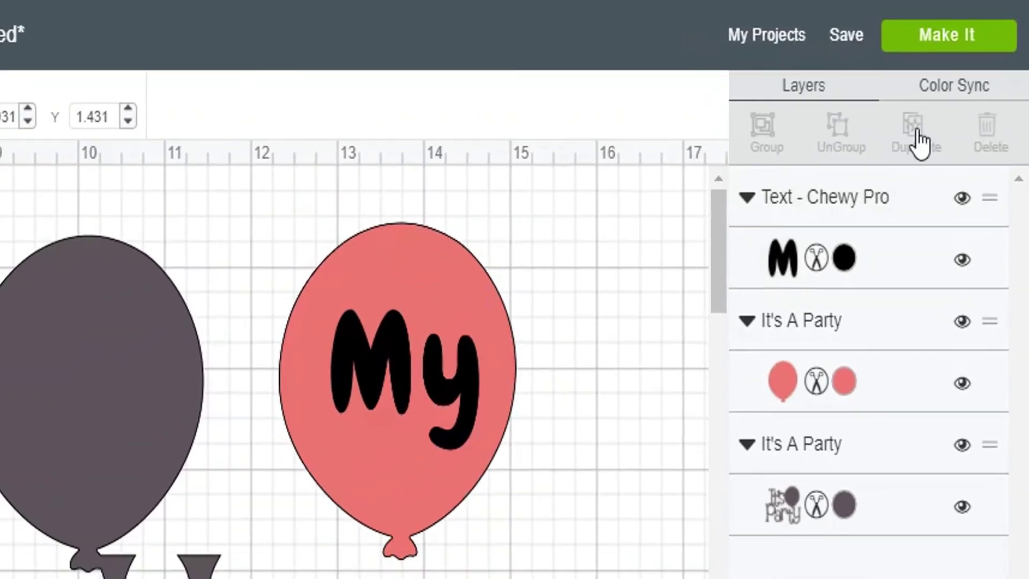
Step: Duplicate the My text and center both copies on the coral balloon
left_click(900, 153)
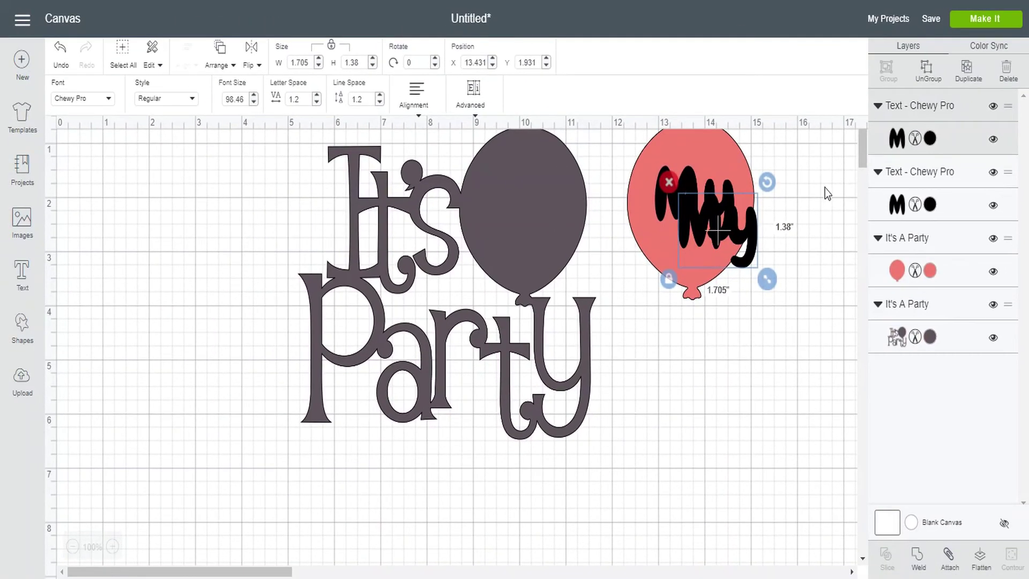
left_click(823, 193)
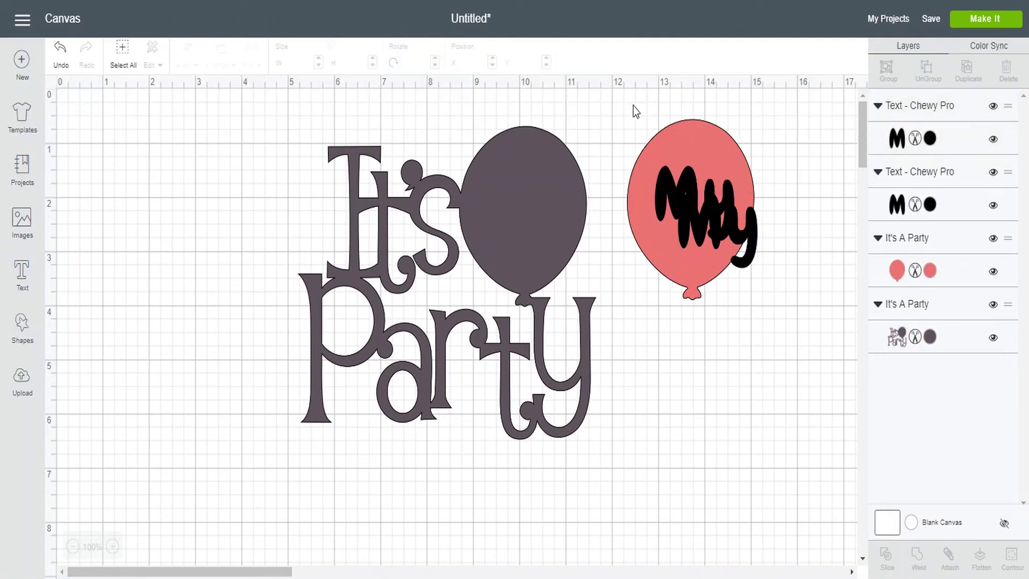
left_click_drag(628, 99, 798, 326)
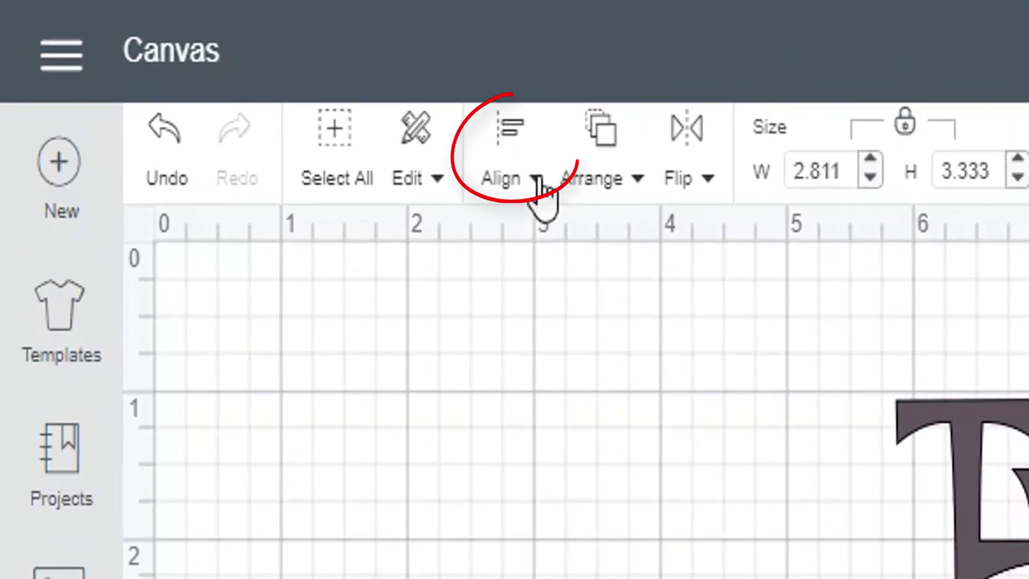
left_click(538, 181)
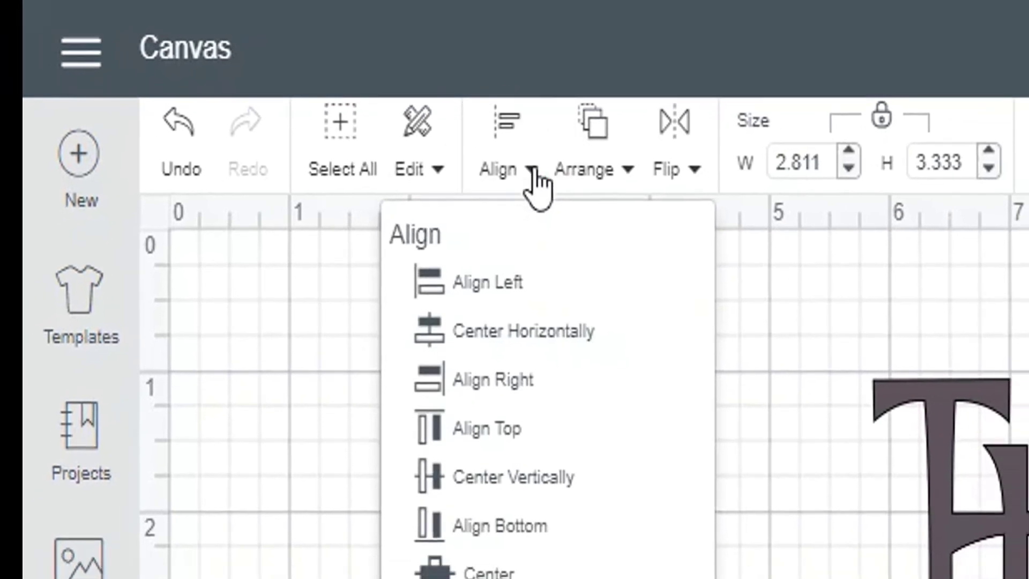
left_click(544, 540)
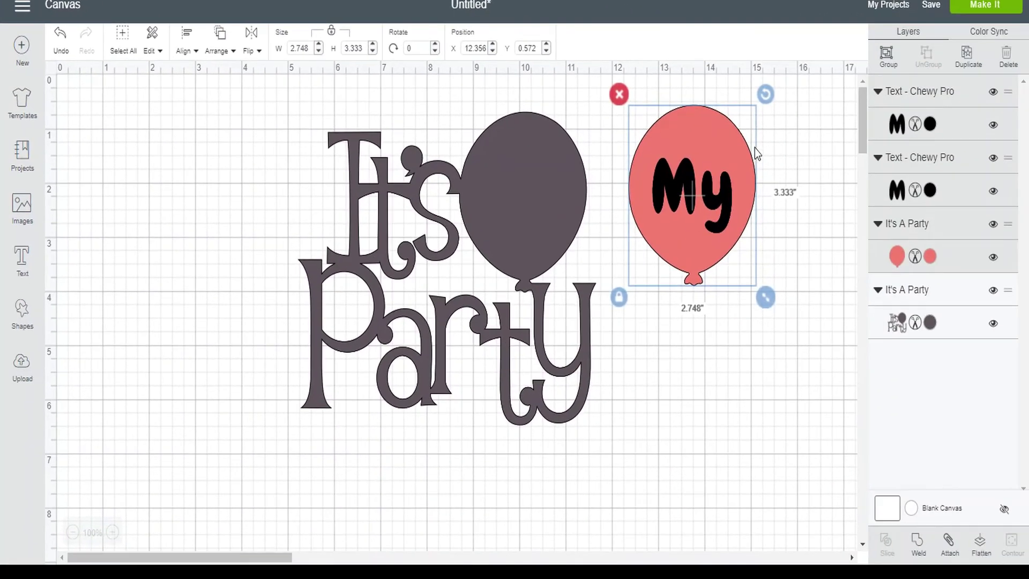
Step: Move the coral balloon group over the dark balloon
left_click(728, 148)
left_click_drag(728, 148, 559, 153)
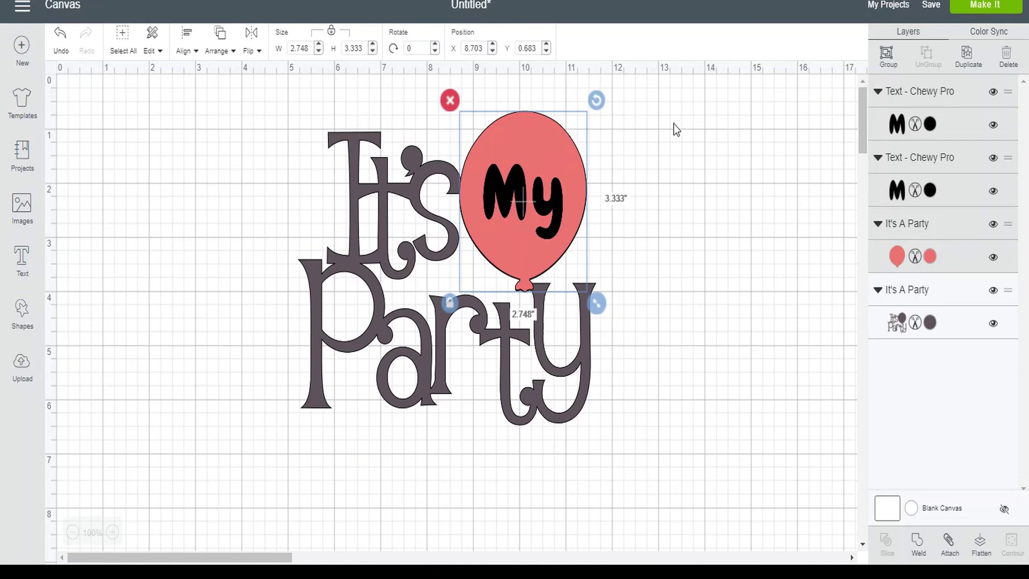
left_click(673, 124)
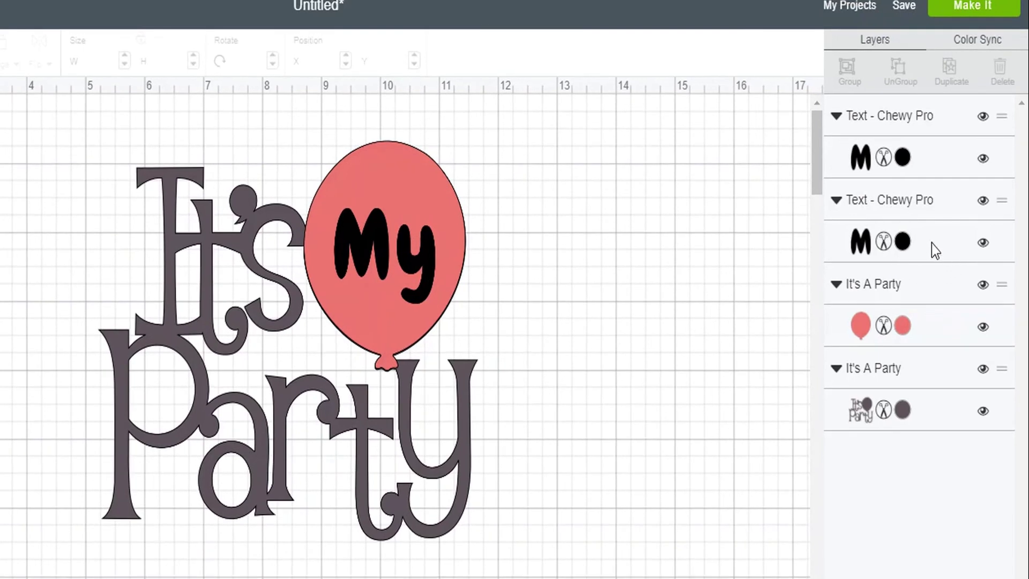
Step: Select one My copy with the coral balloon, move them aside, and slice My out
left_click(931, 249)
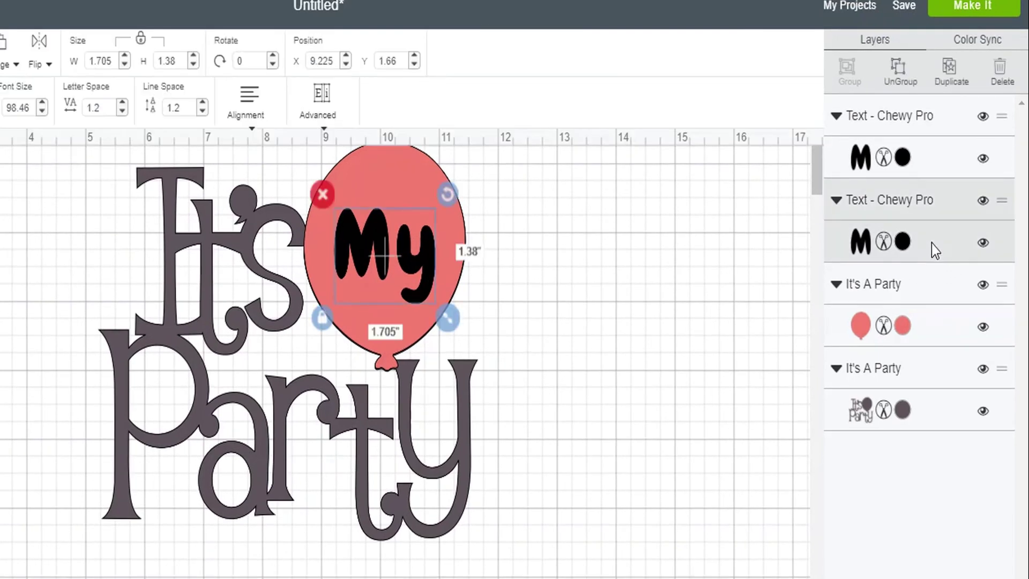
left_click(948, 330, "shift")
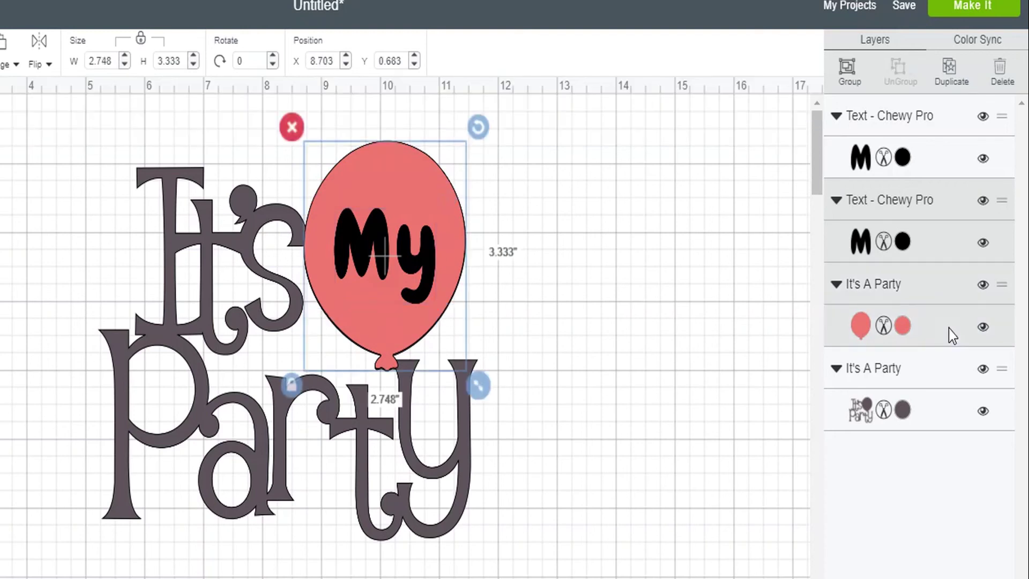
left_click_drag(403, 183, 659, 175)
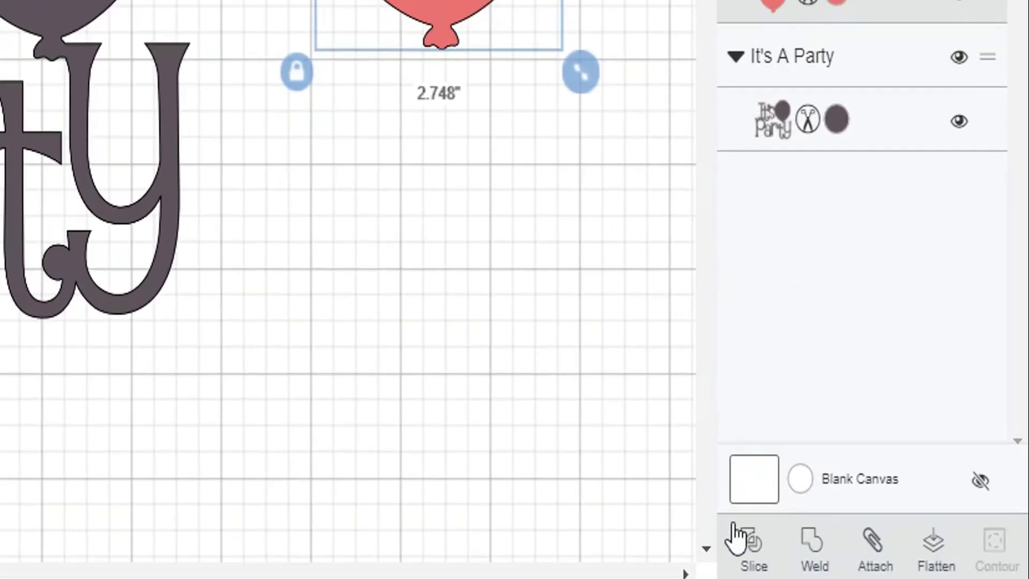
left_click(735, 530)
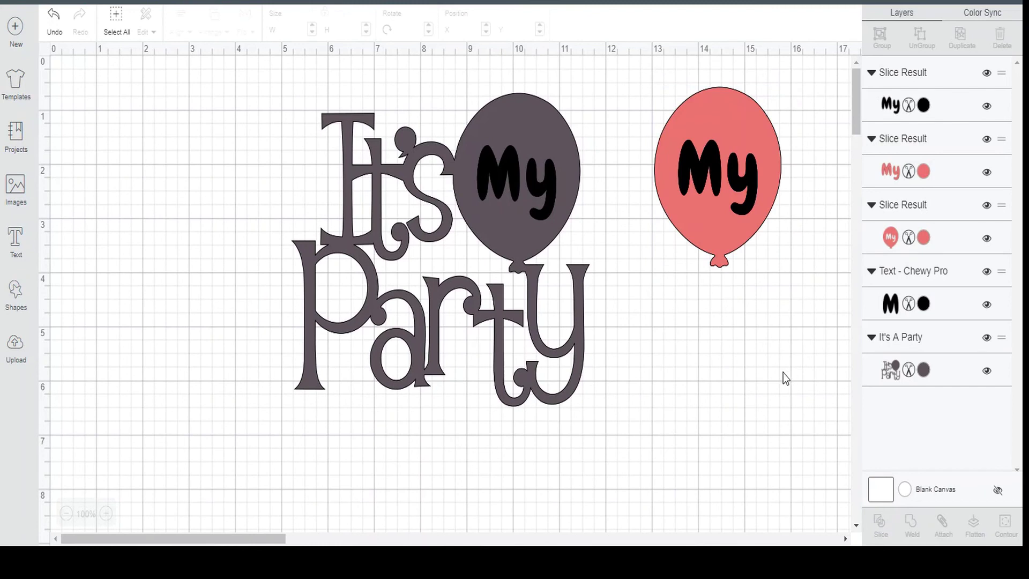
Step: Pull out and delete the leftover pink and black My slice pieces
left_click_drag(718, 182, 736, 393)
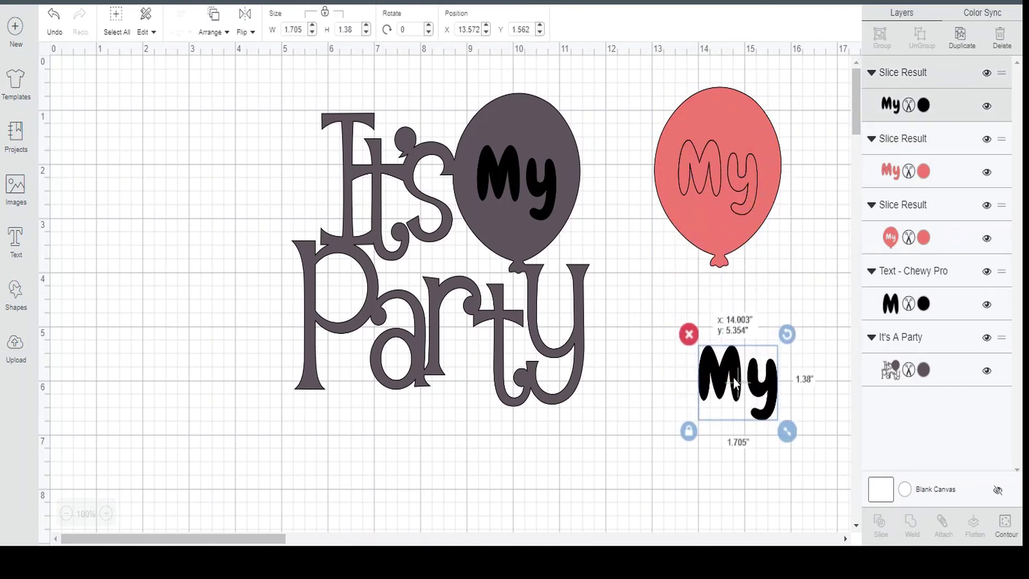
left_click_drag(709, 156, 726, 359)
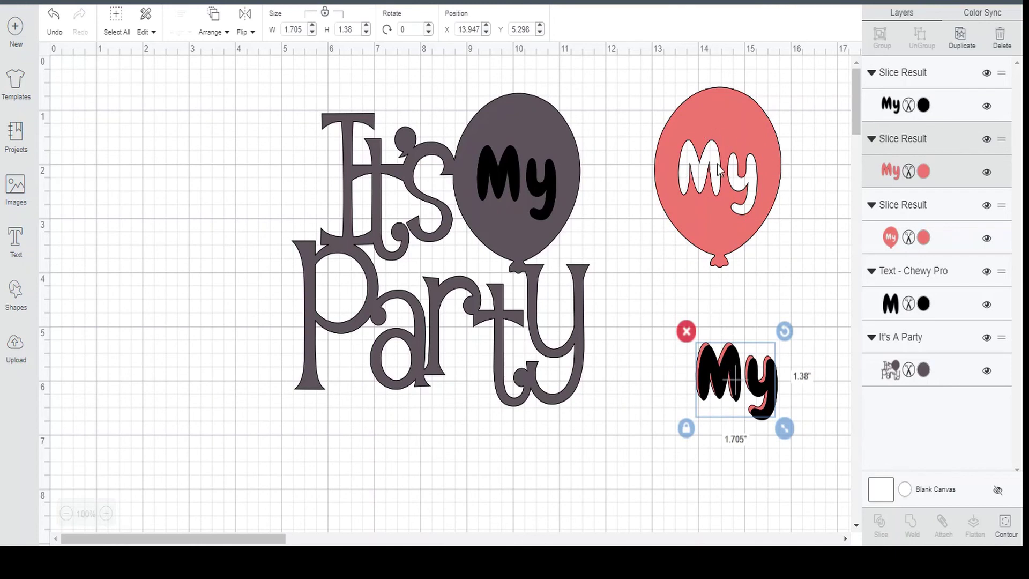
left_click(685, 328)
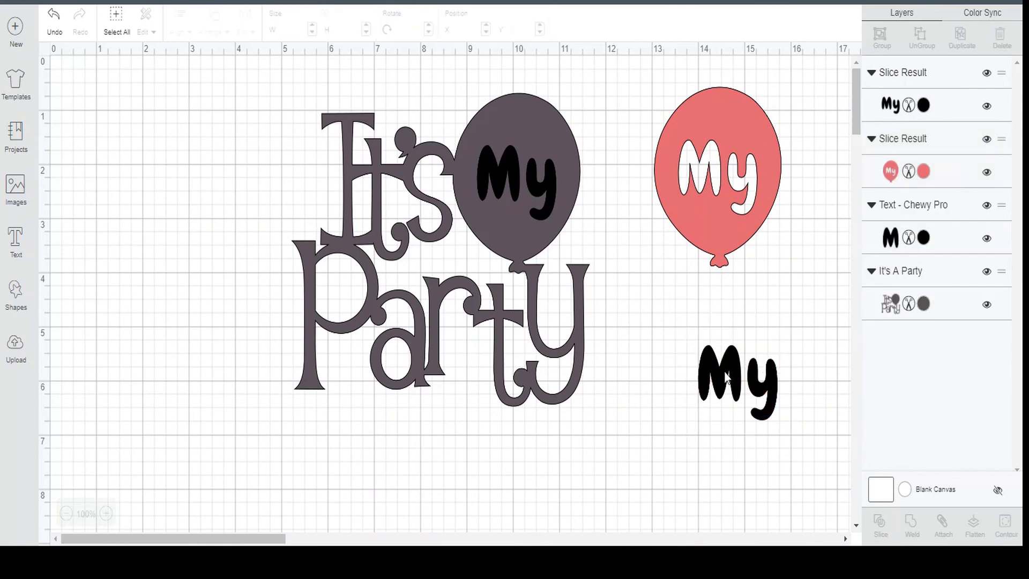
left_click(727, 378)
left_click(689, 335)
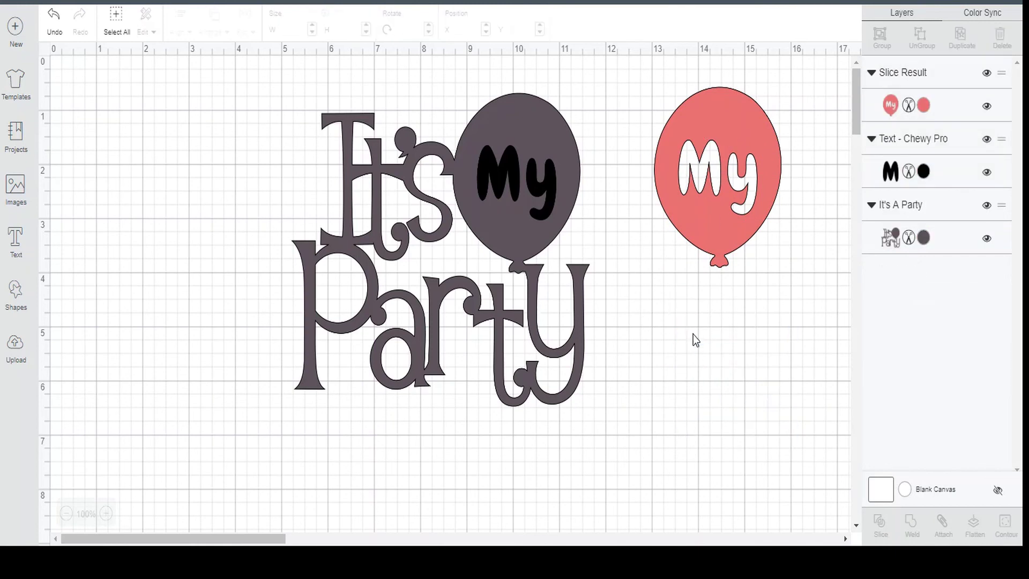
Step: Slice the black My out of the dark It's Party balloon, delete both leftover pieces, and realign the coral balloon
left_click_drag(271, 103, 619, 407)
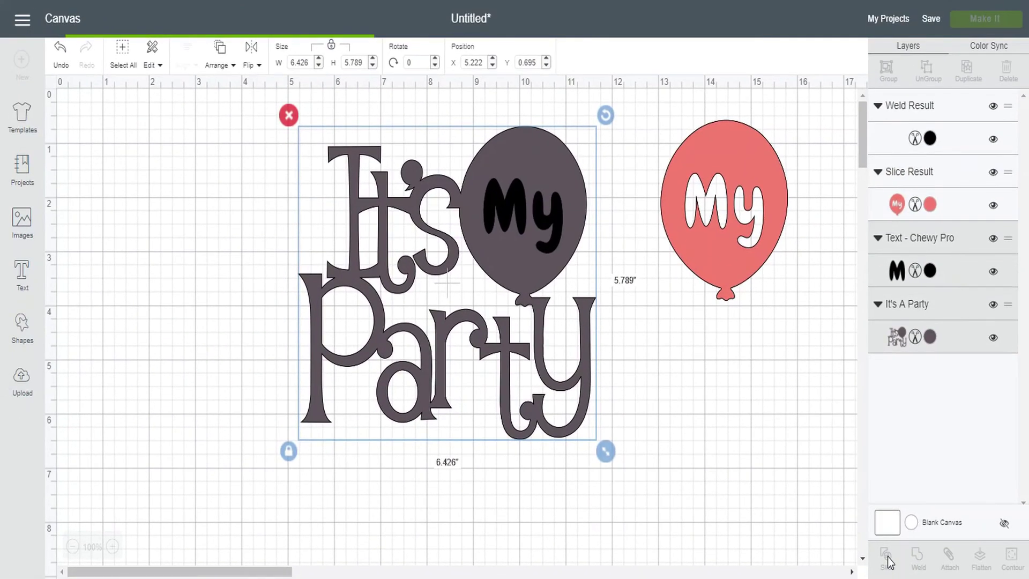
left_click(888, 557)
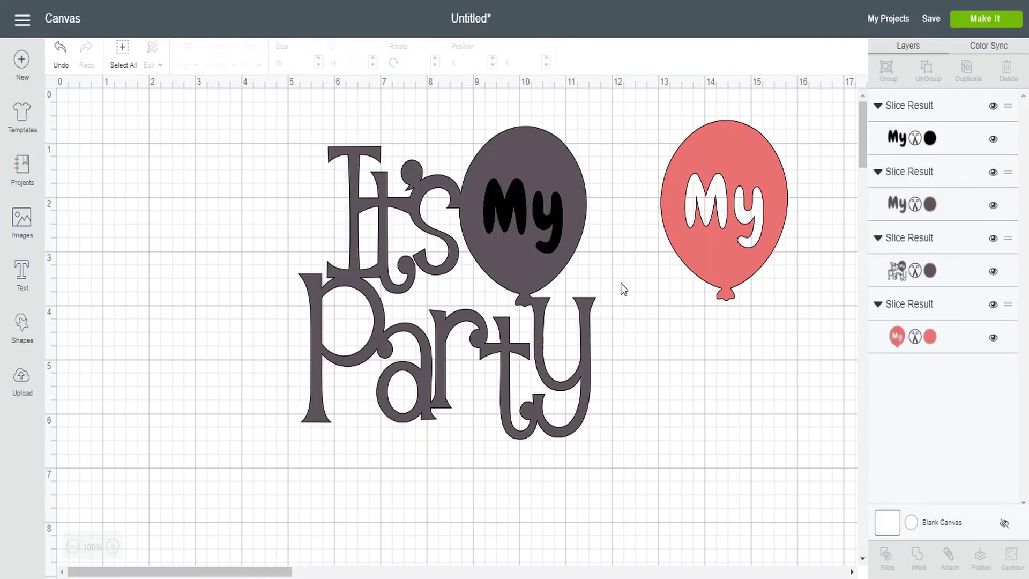
left_click_drag(518, 199, 689, 384)
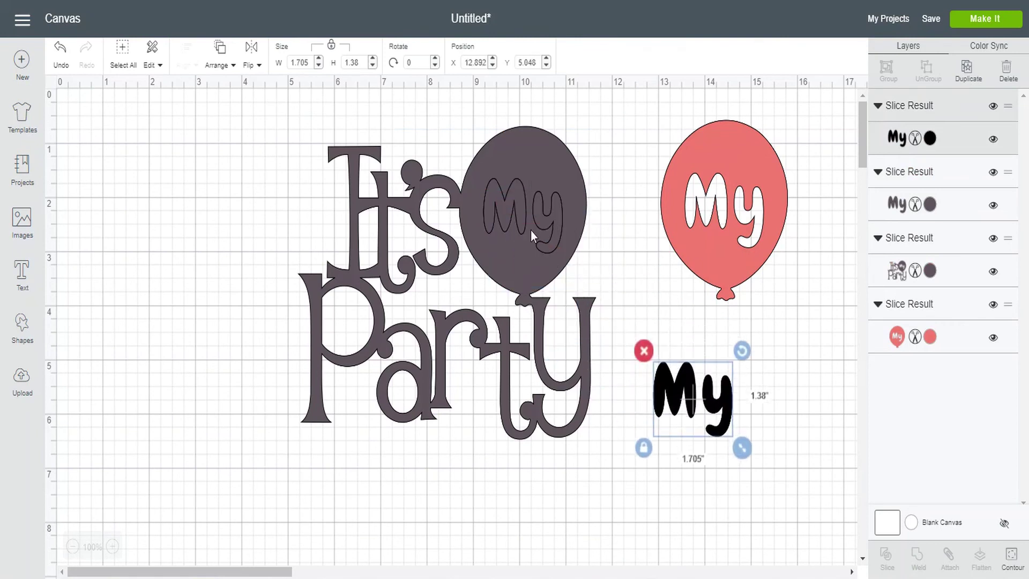
left_click_drag(523, 211, 712, 394)
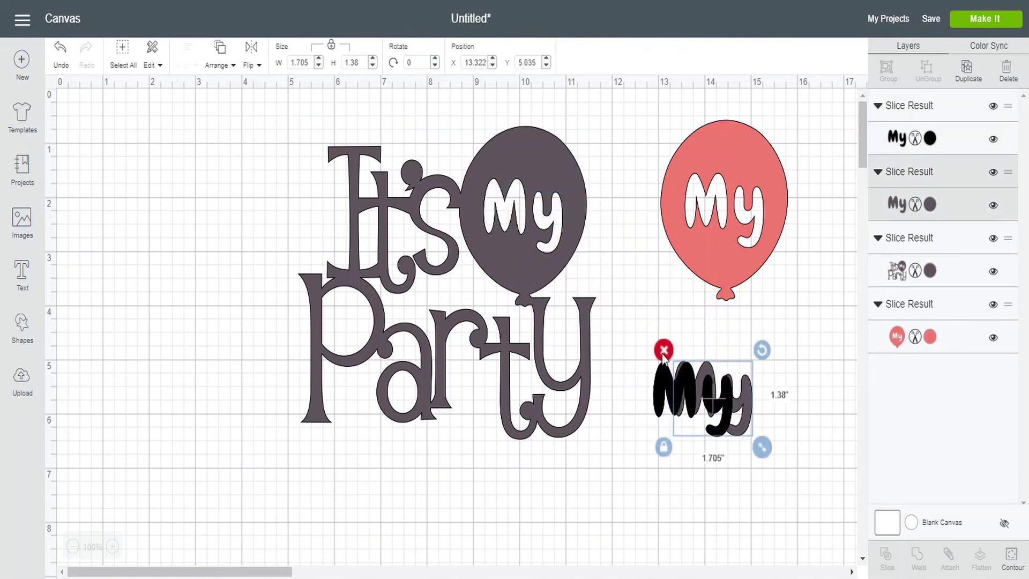
left_click(664, 351)
left_click(682, 378)
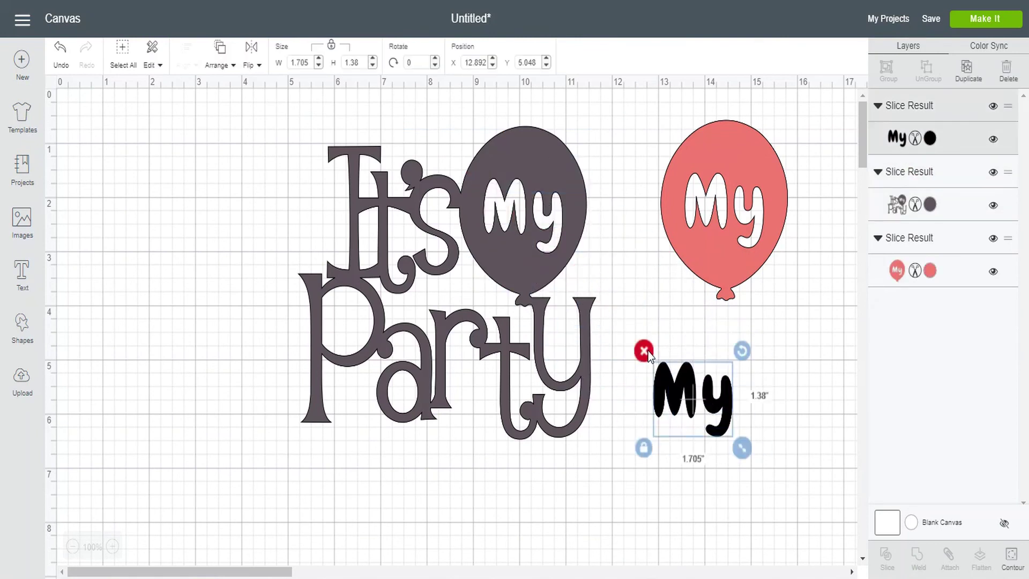
left_click(644, 351)
mouse_move(659, 258)
left_mouse_down()
mouse_move(549, 264)
mouse_move(645, 255)
left_mouse_up()
Step: Move the coral My balloon forward and set it over the dark balloon beside 'It's'
right_click(644, 256)
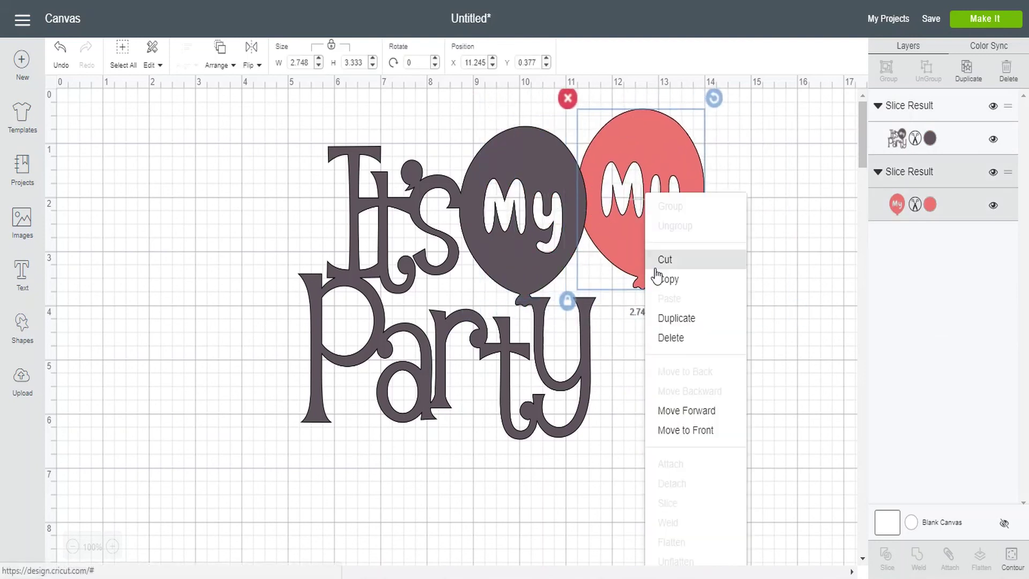
left_click(700, 412)
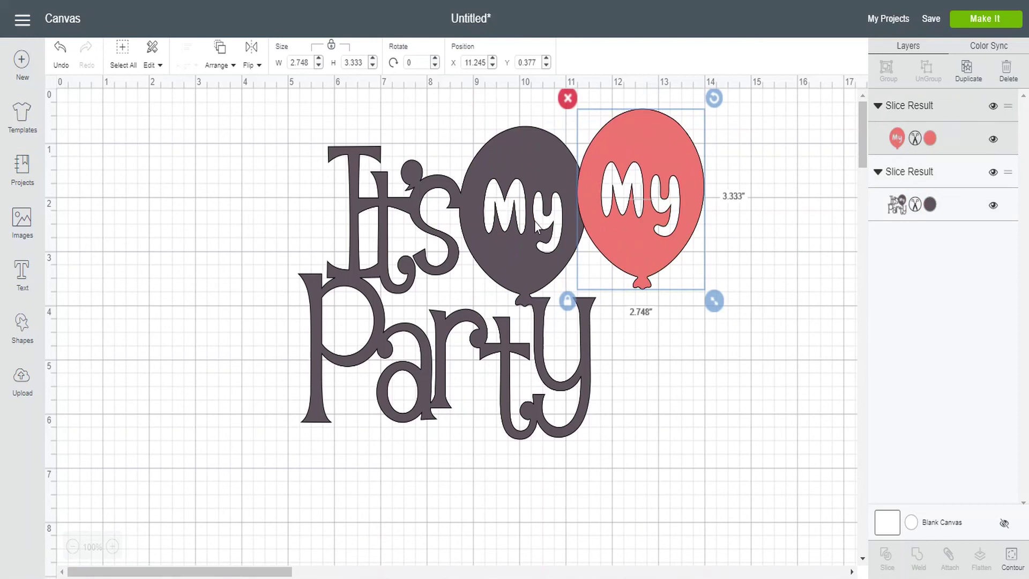
left_click_drag(649, 249, 531, 266)
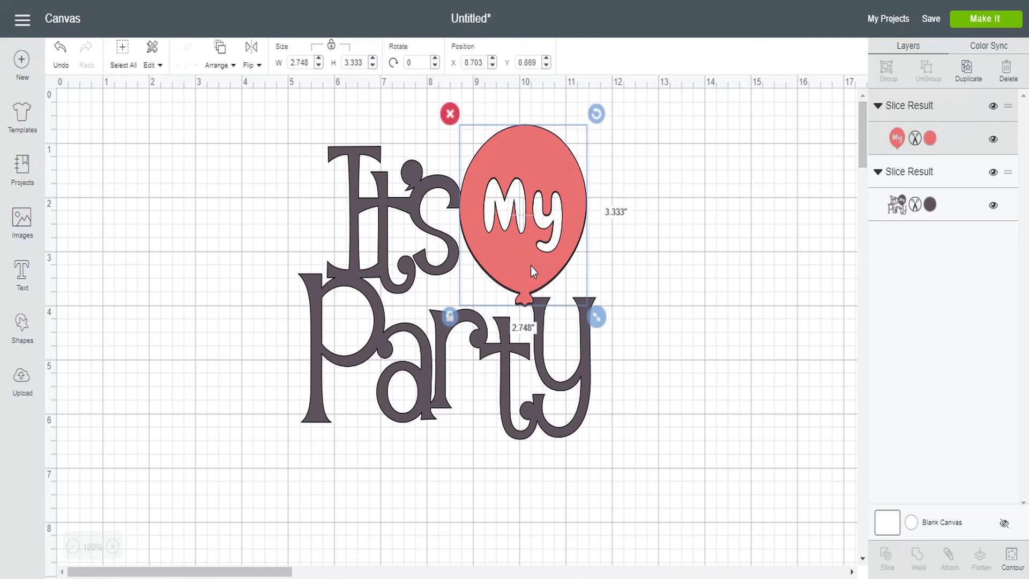
left_click(688, 264)
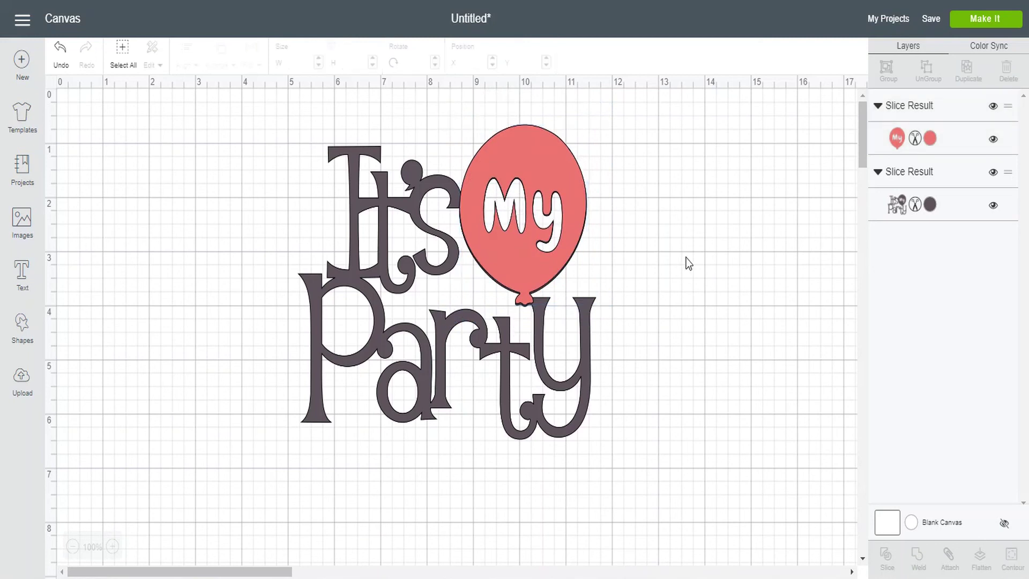